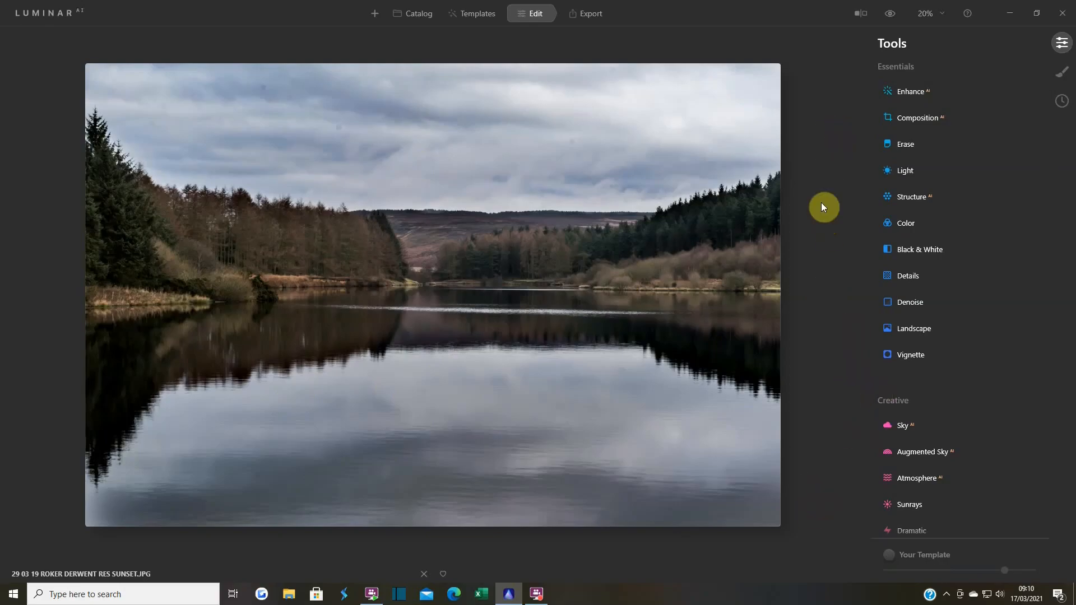
# Replace the photo's sky with the Dramatic Sunset 7 preset using Sky AI.
pyautogui.click(907, 425)
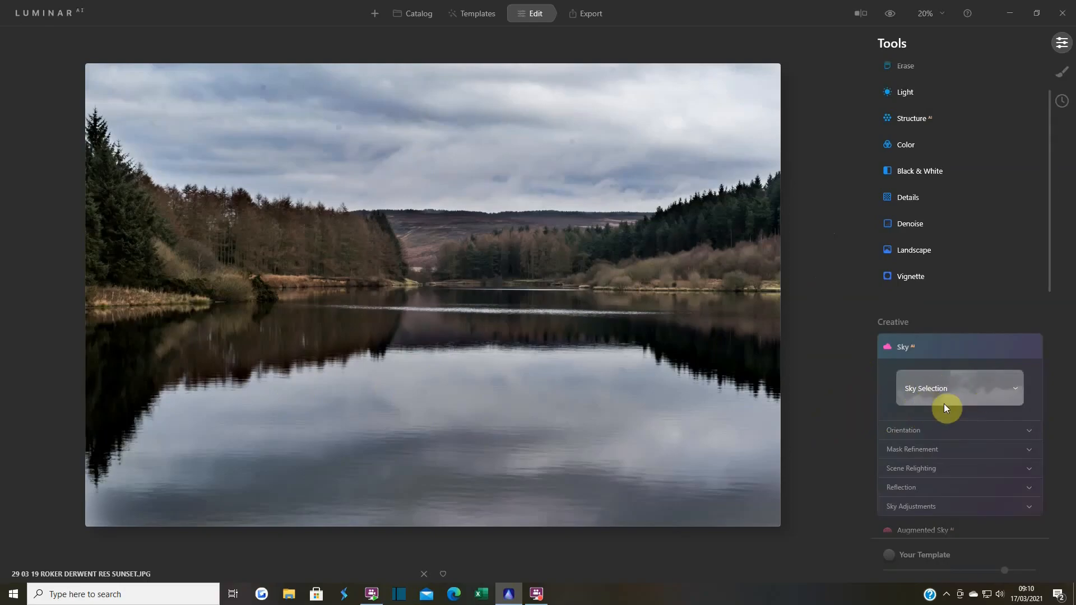
pyautogui.click(933, 387)
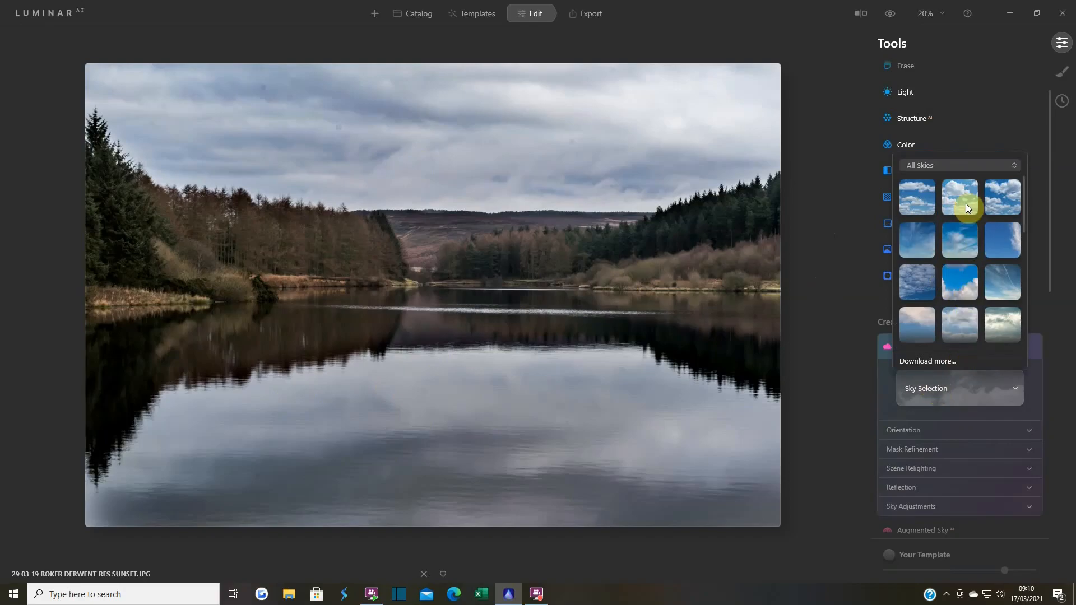
pyautogui.scroll(-5, 961, 287)
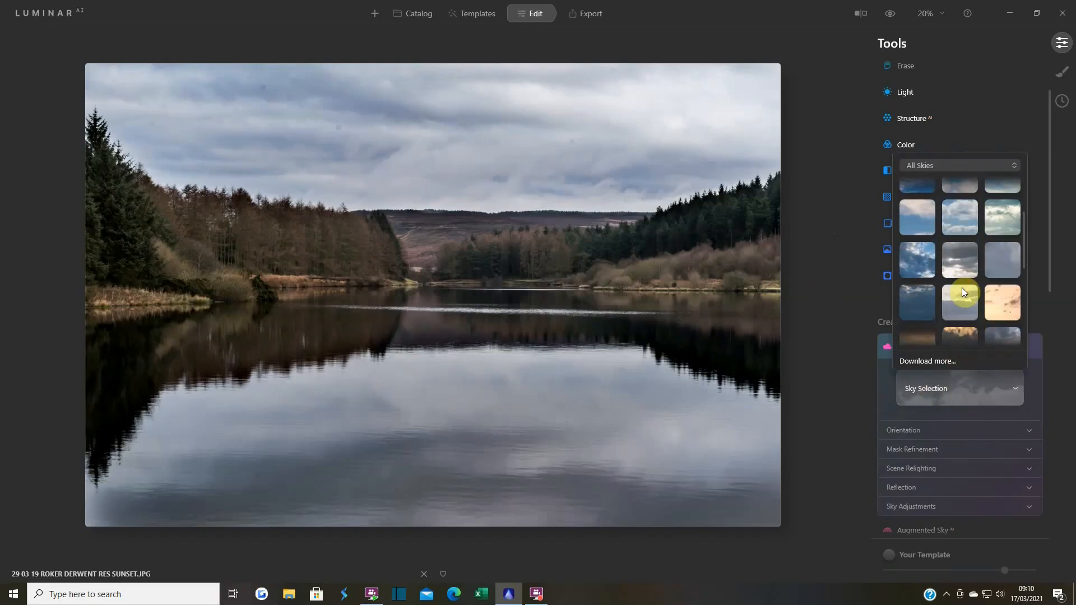
pyautogui.scroll(-5, 961, 287)
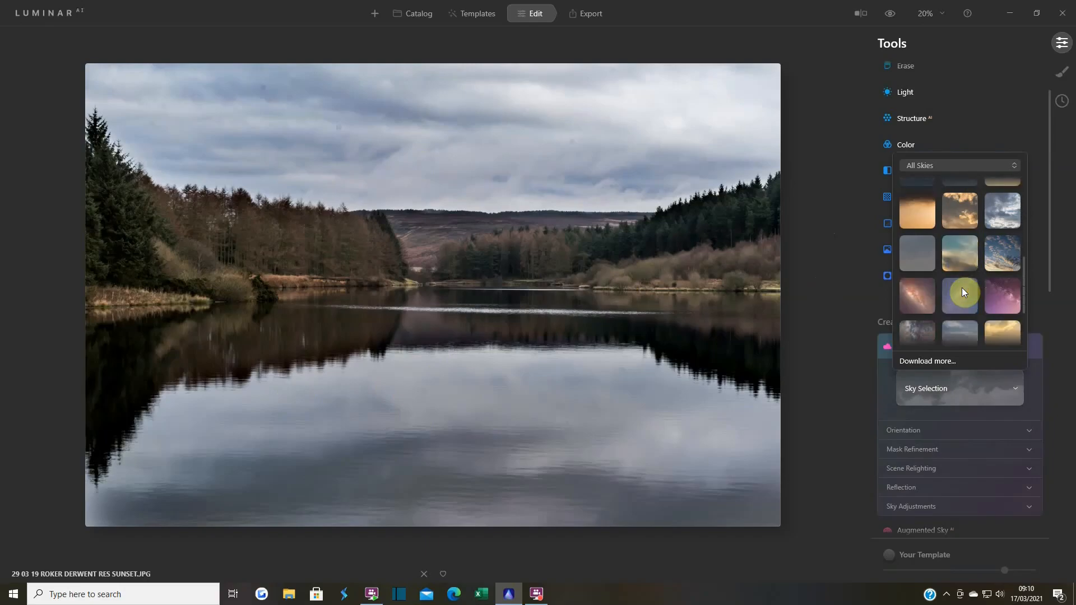
pyautogui.scroll(-2, 962, 287)
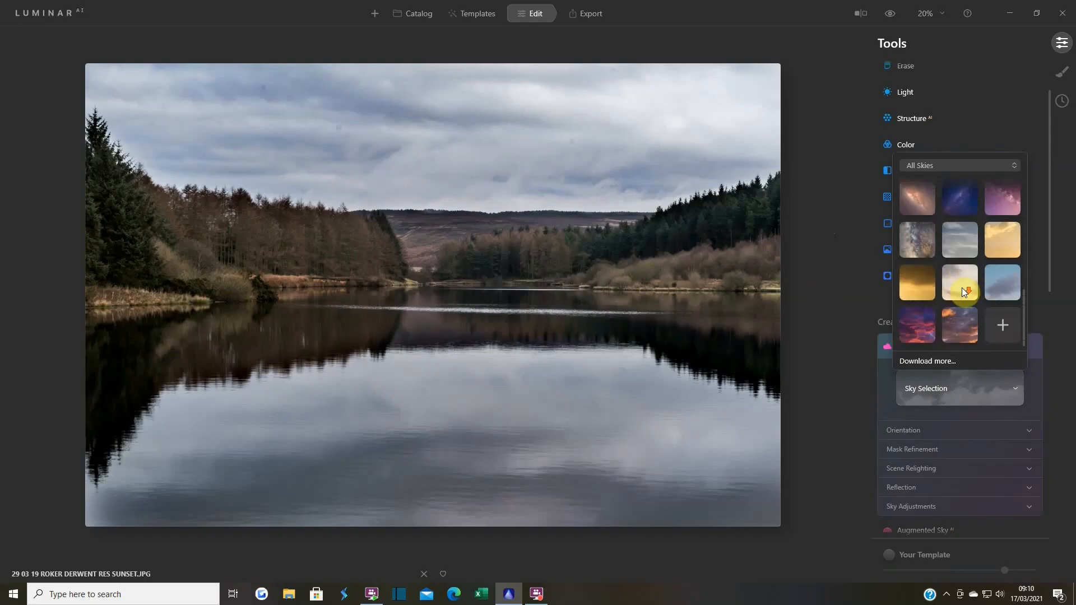
pyautogui.scroll(3, 957, 330)
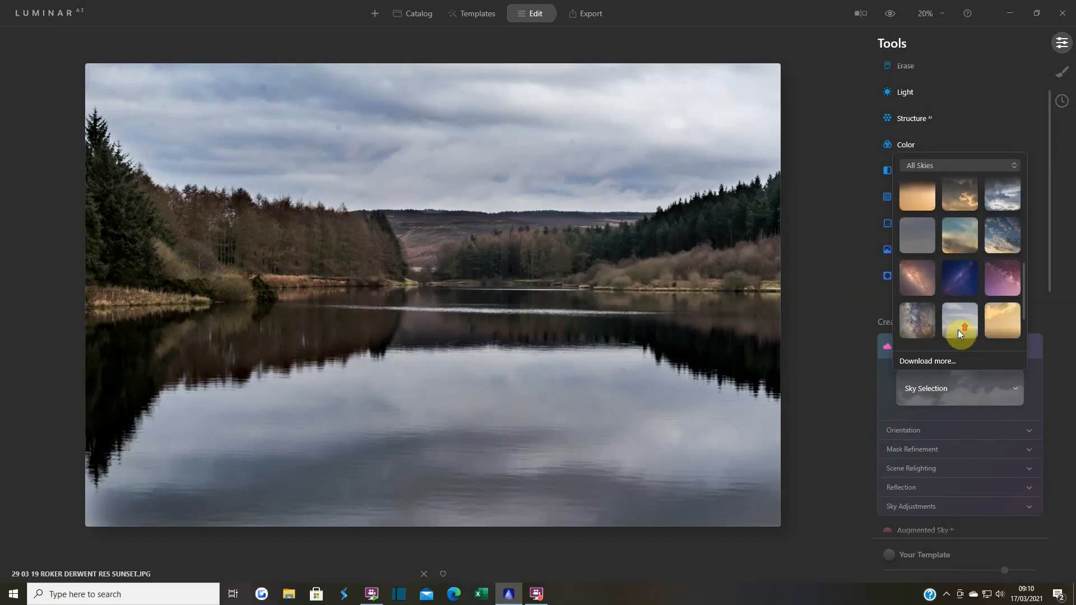
pyautogui.click(1000, 238)
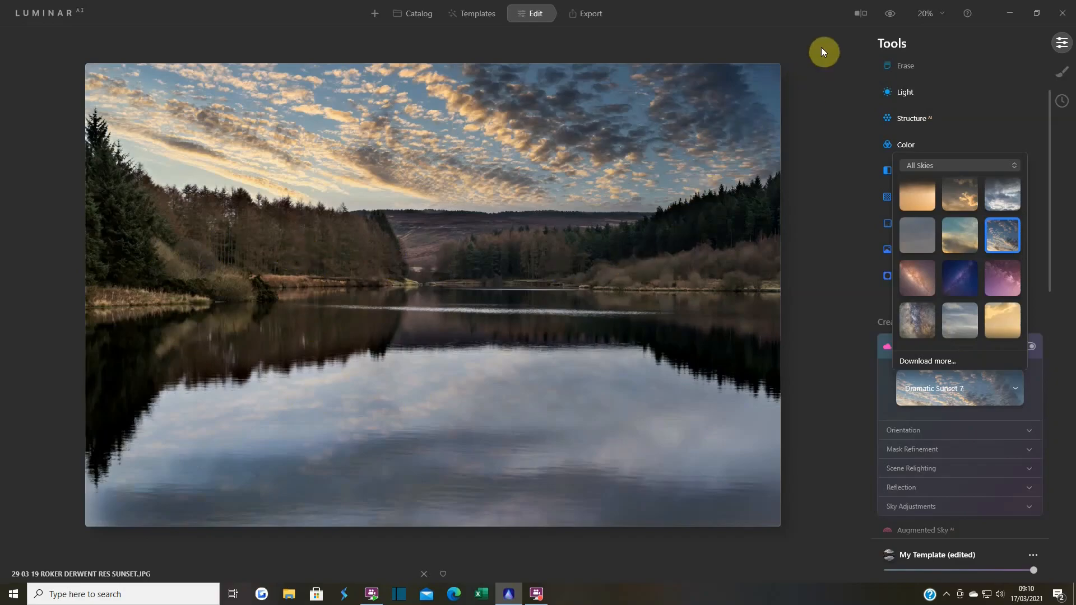
# Compare the photo before and after the sky replacement by sweeping the split view across the sky.
pyautogui.click(861, 22)
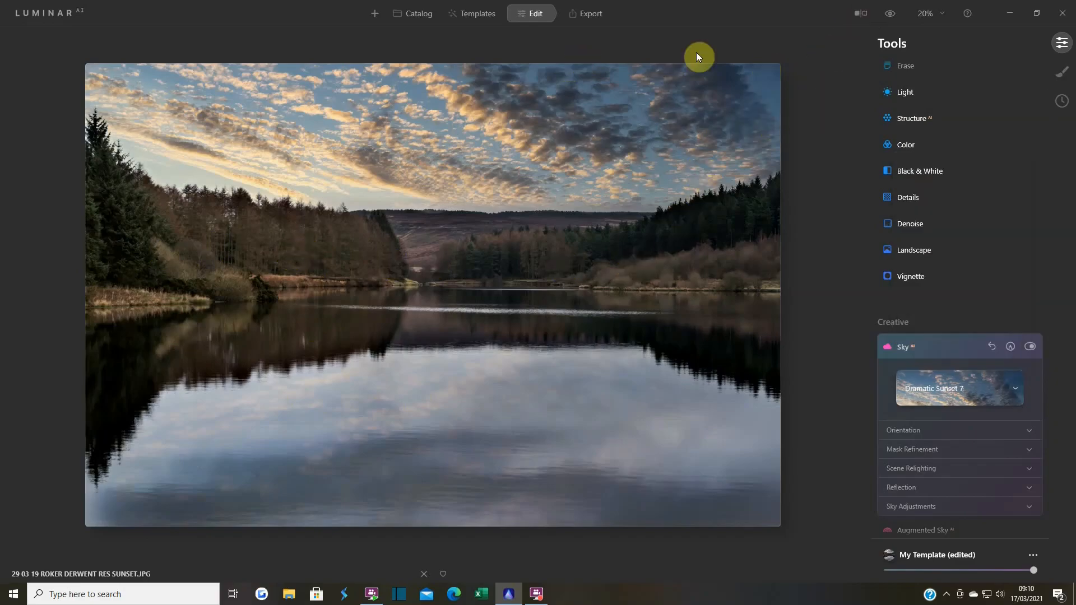
pyautogui.click(861, 13)
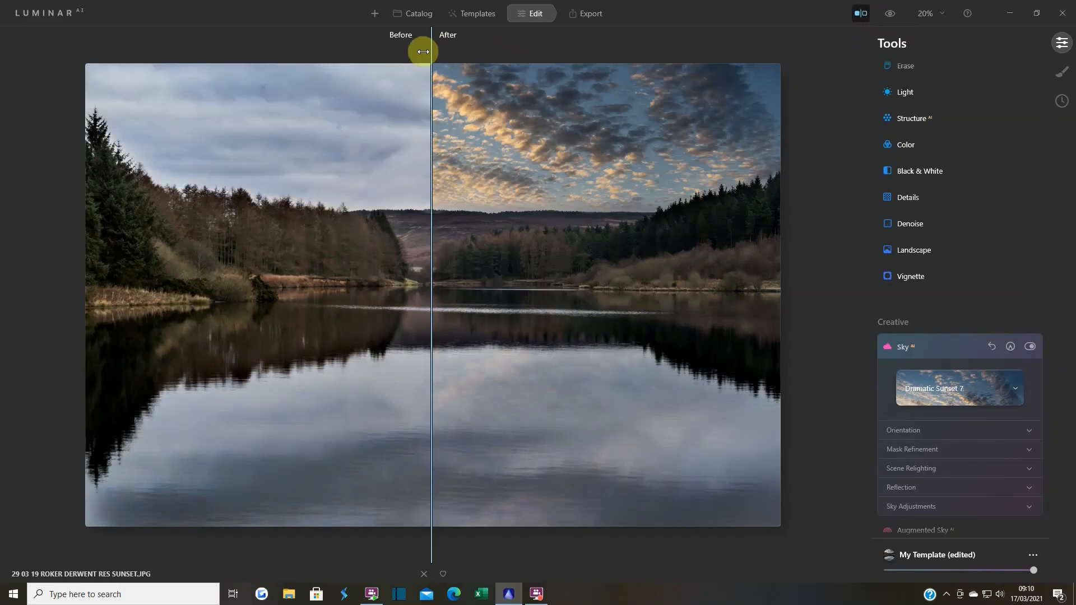
pyautogui.moveTo(433, 44); pyautogui.dragTo(667, 125)
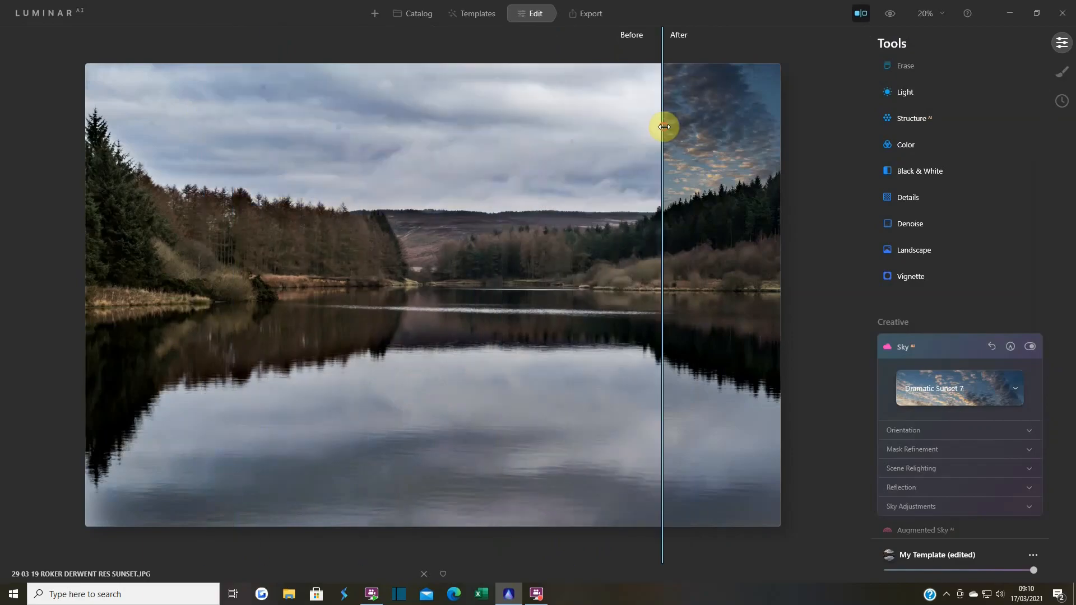
pyautogui.click(861, 13)
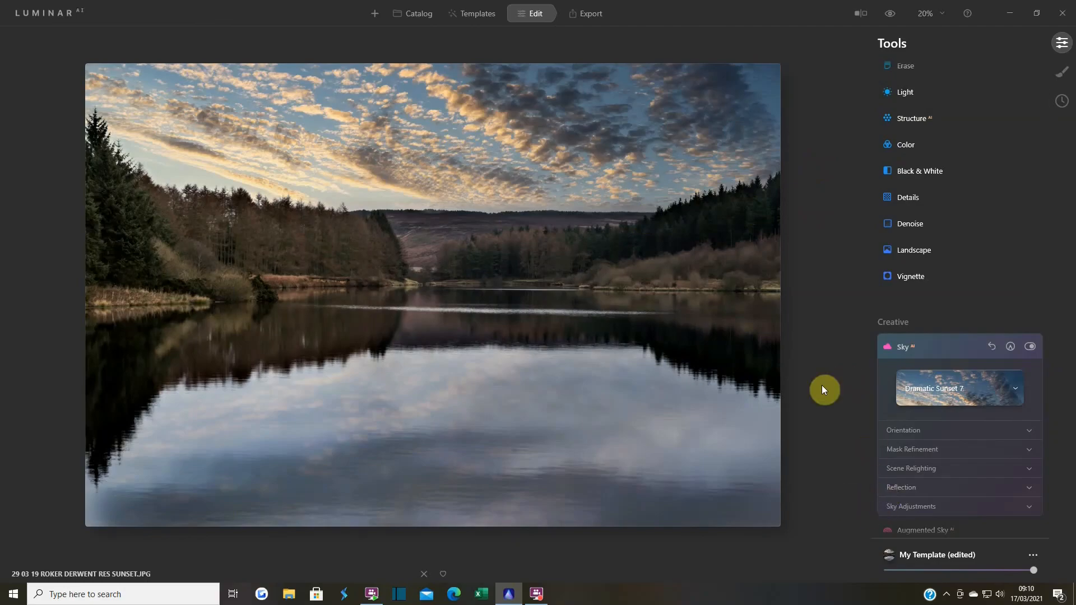
# Flip the replacement sky and set its rotation to 2, horizontal offset to -15 and vertical offset to -2.
pyautogui.click(906, 432)
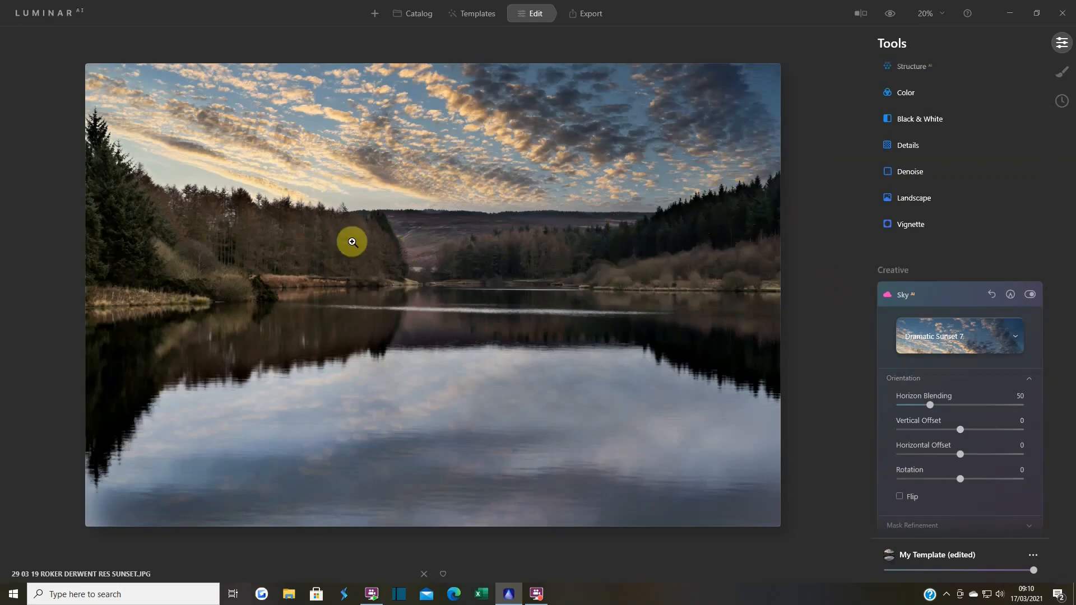
pyautogui.click(899, 497)
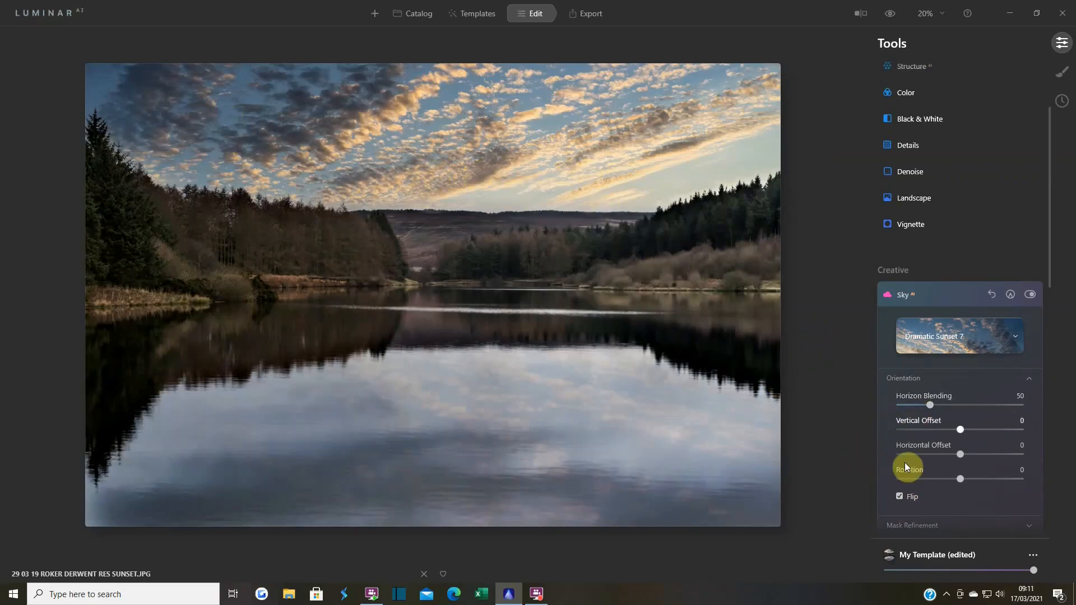
pyautogui.moveTo(959, 480)
pyautogui.mouseDown()
pyautogui.moveTo(934, 483)
pyautogui.moveTo(992, 485)
pyautogui.moveTo(962, 485)
pyautogui.mouseUp()
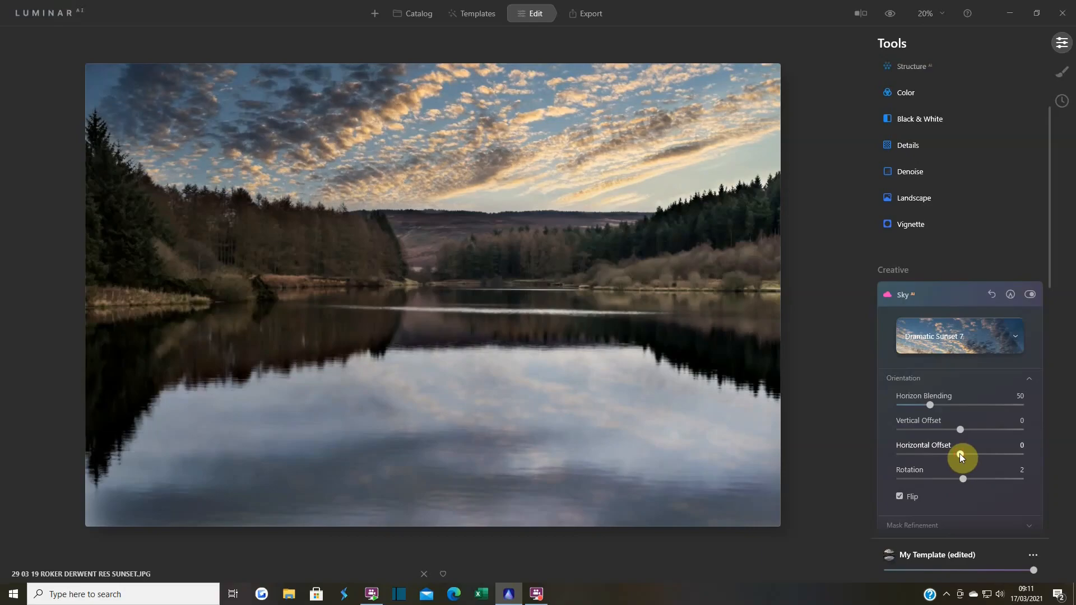
pyautogui.moveTo(962, 454)
pyautogui.mouseDown()
pyautogui.moveTo(936, 456)
pyautogui.moveTo(950, 456)
pyautogui.mouseUp()
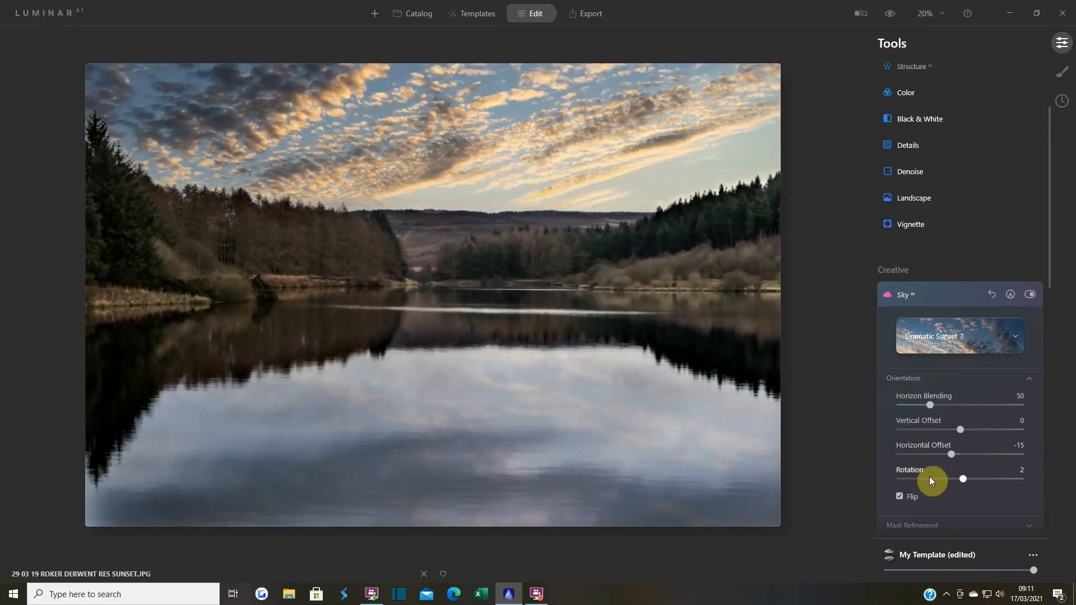
pyautogui.moveTo(960, 431)
pyautogui.mouseDown()
pyautogui.moveTo(949, 432)
pyautogui.moveTo(974, 439)
pyautogui.mouseUp()
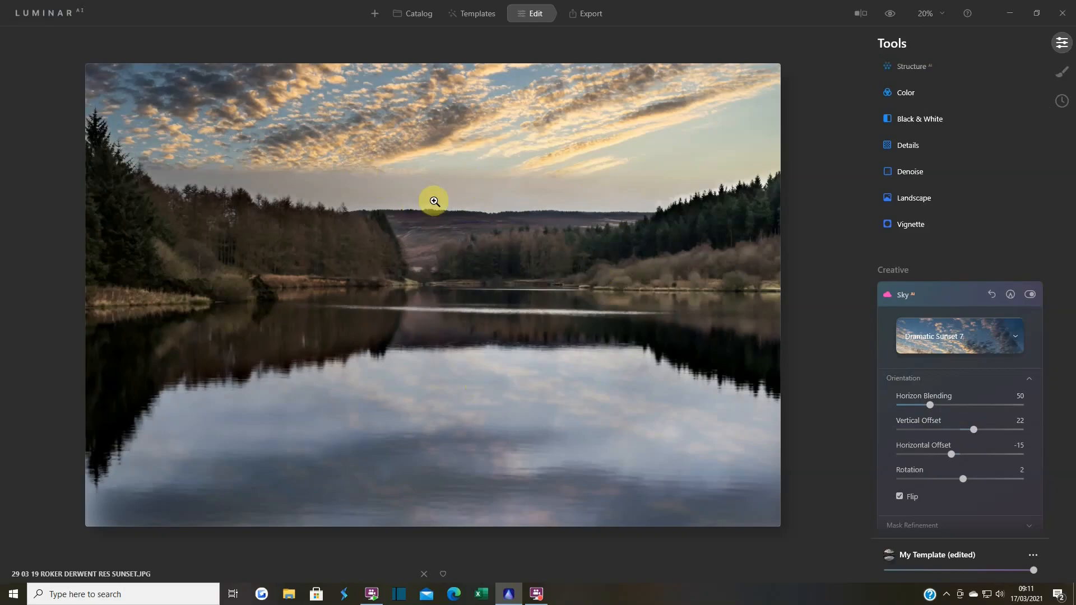
pyautogui.moveTo(972, 432); pyautogui.dragTo(961, 433)
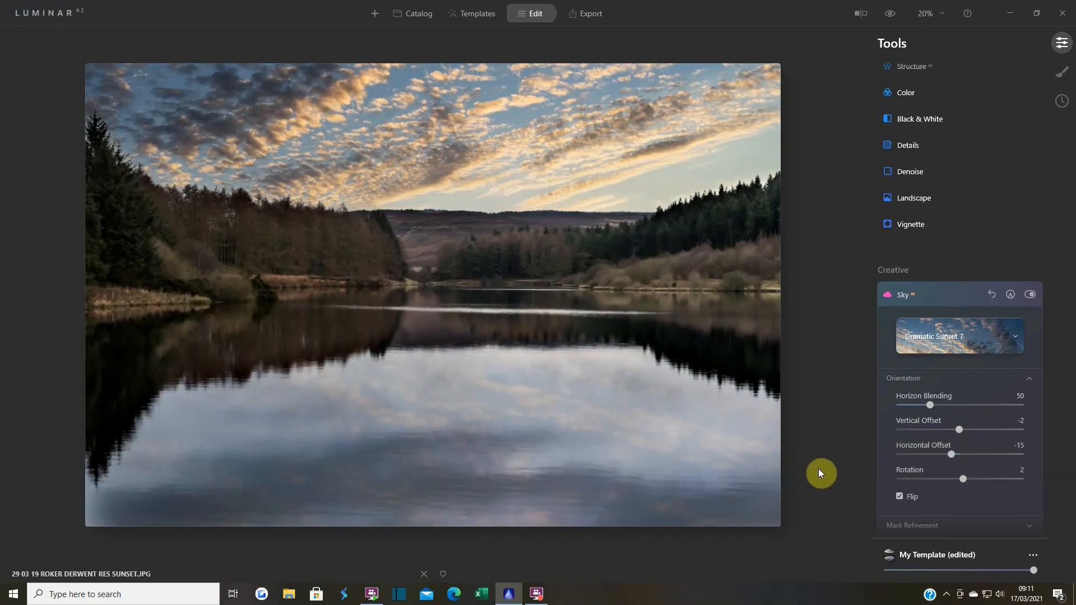
# Relight the scene to match the new sky with a strength of 37 and a saturation of 19.
pyautogui.scroll(-2, 933, 392)
pyautogui.click(929, 439)
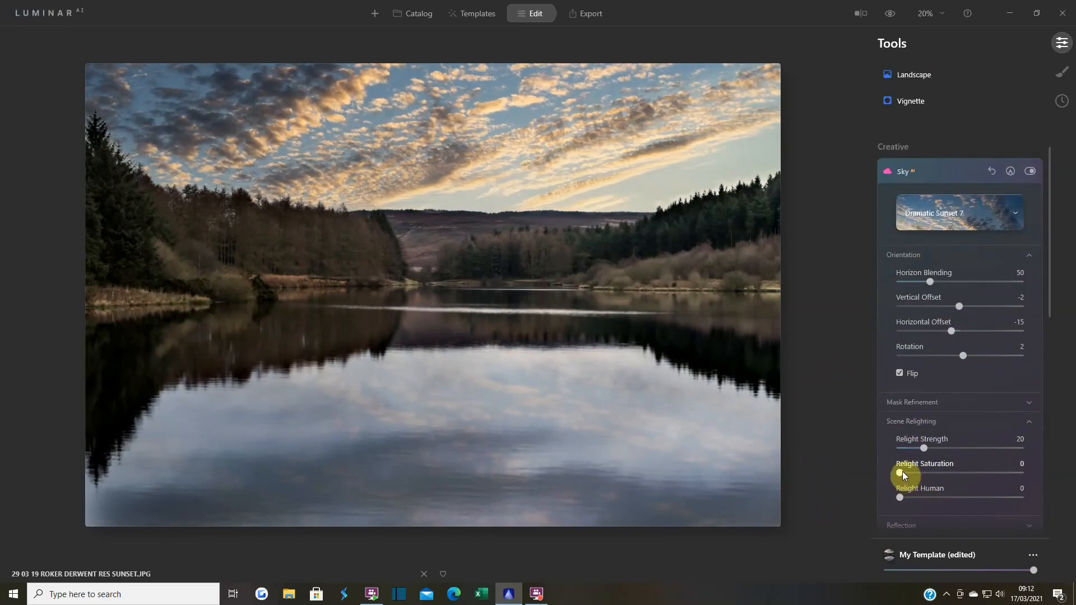
pyautogui.moveTo(902, 472); pyautogui.dragTo(924, 474)
pyautogui.click(943, 453)
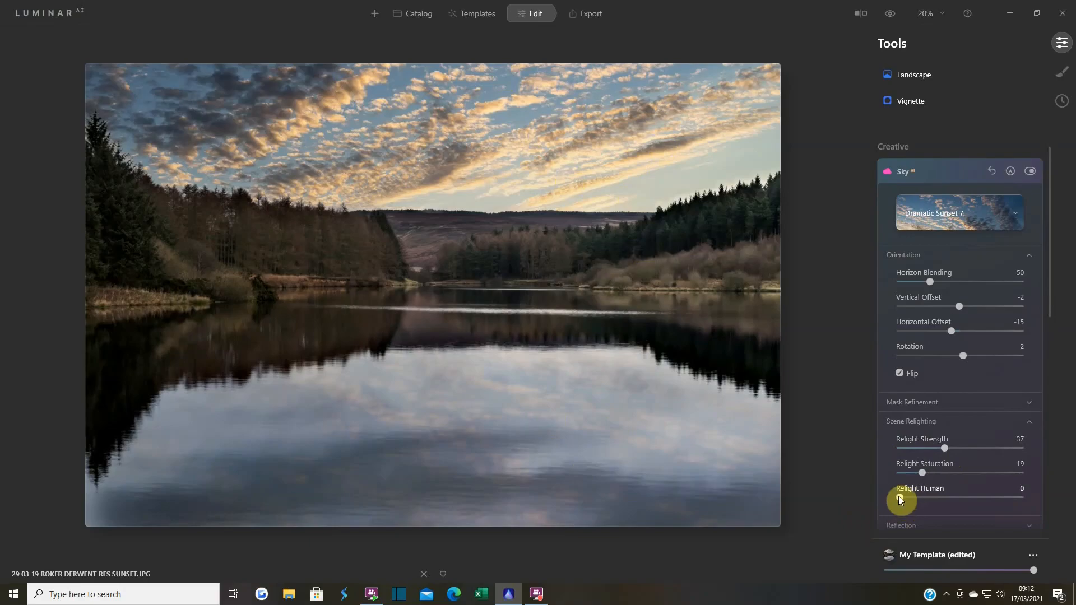
pyautogui.click(903, 422)
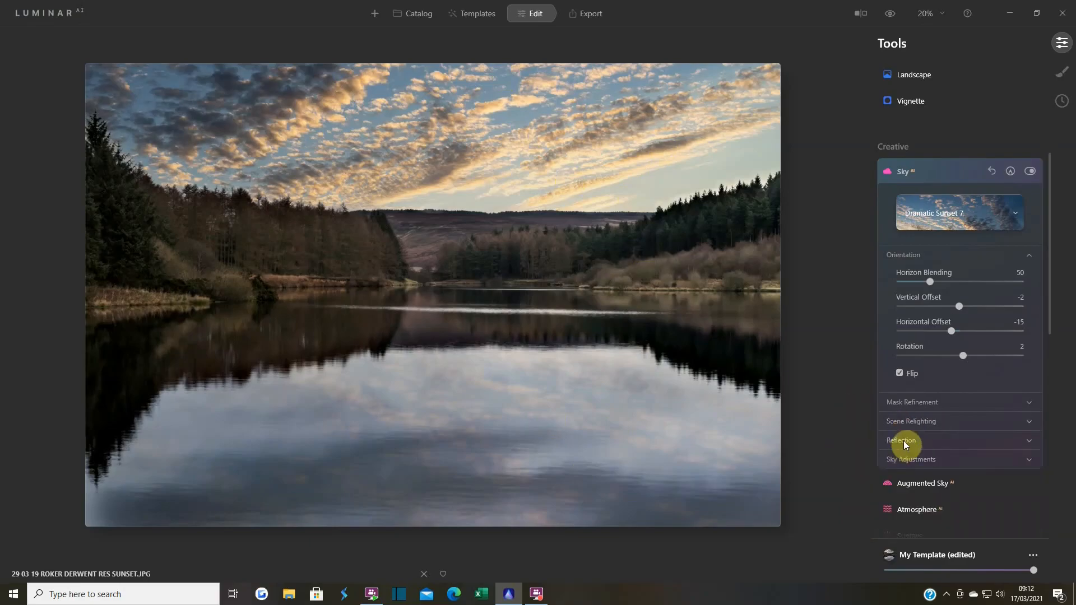
# Set the amount of the new sky's reflection in the water to 66.
pyautogui.click(903, 440)
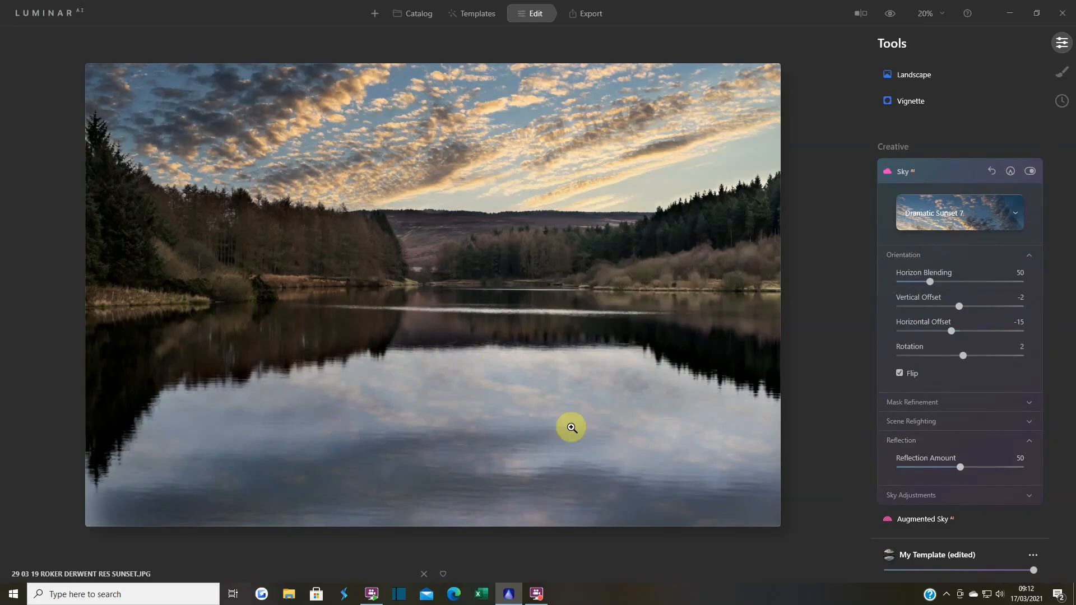
pyautogui.moveTo(958, 469); pyautogui.dragTo(930, 472)
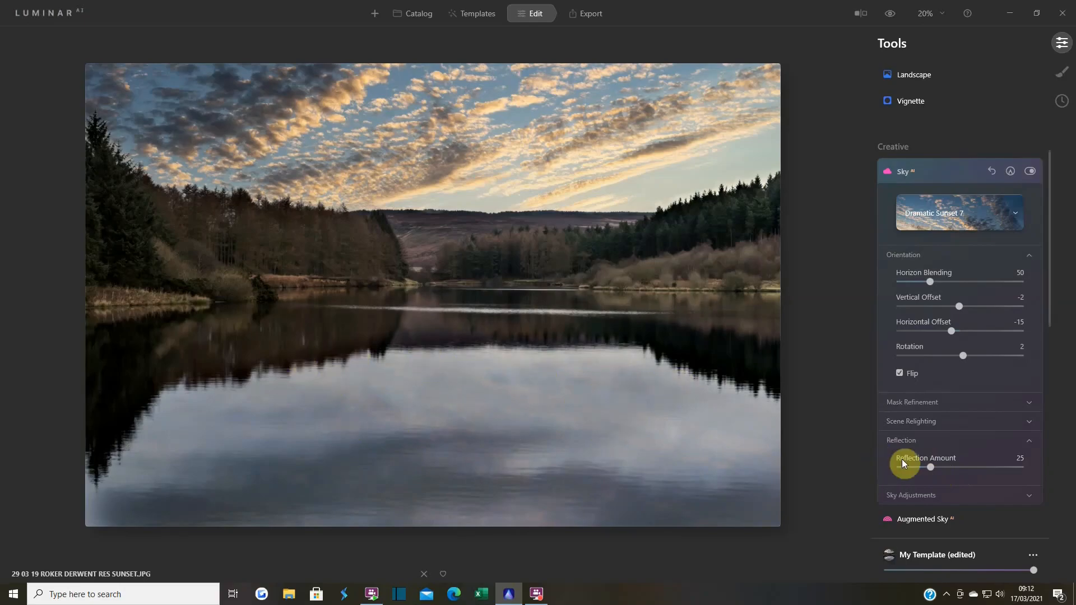
pyautogui.moveTo(930, 468); pyautogui.dragTo(966, 474)
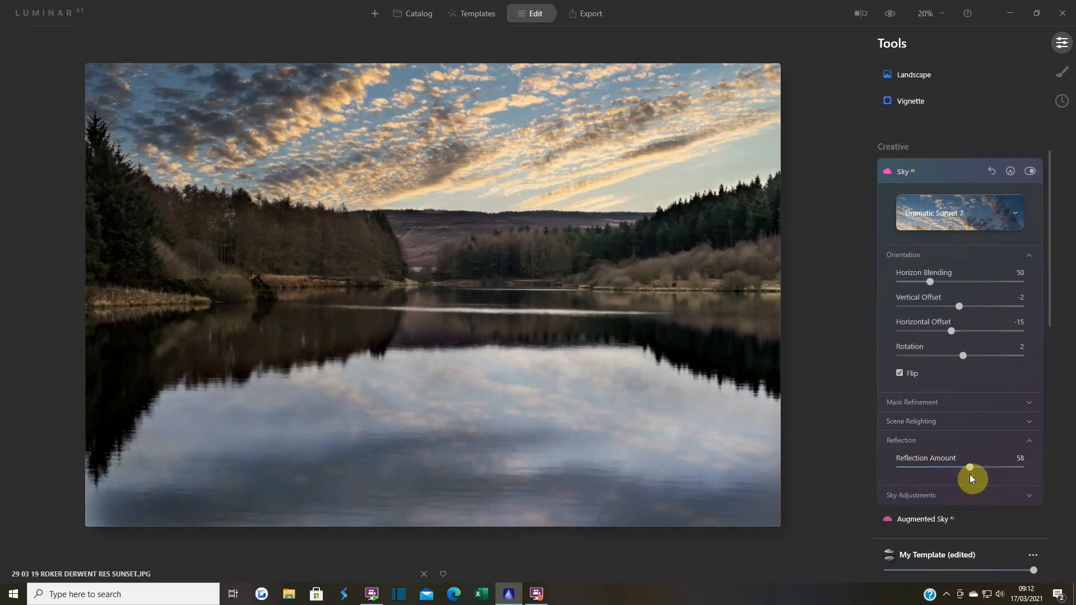
pyautogui.moveTo(971, 474); pyautogui.dragTo(971, 469)
pyautogui.moveTo(973, 467); pyautogui.dragTo(977, 468)
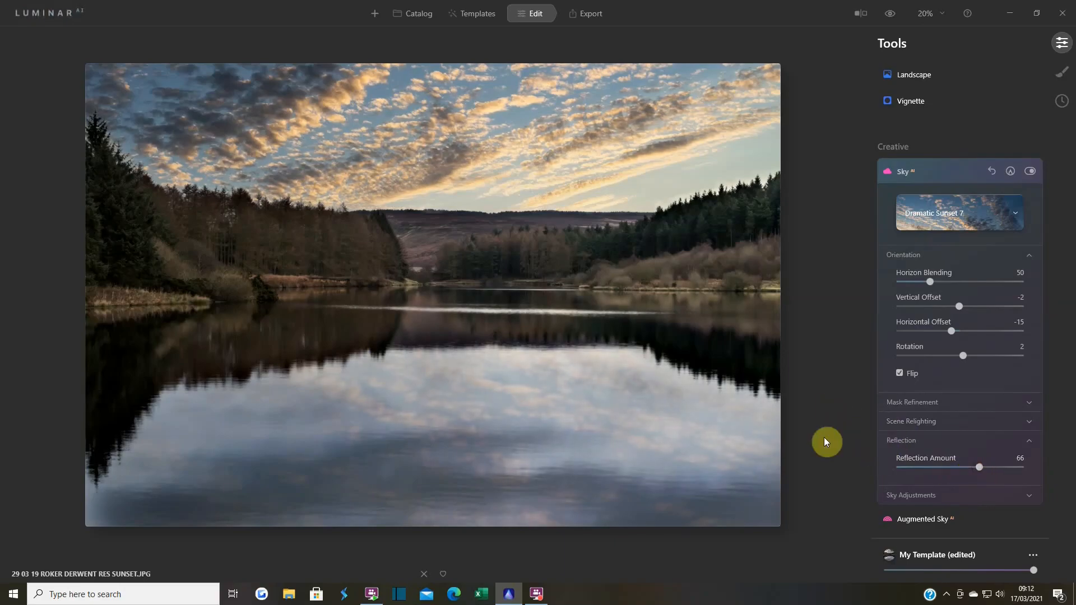
pyautogui.click(903, 441)
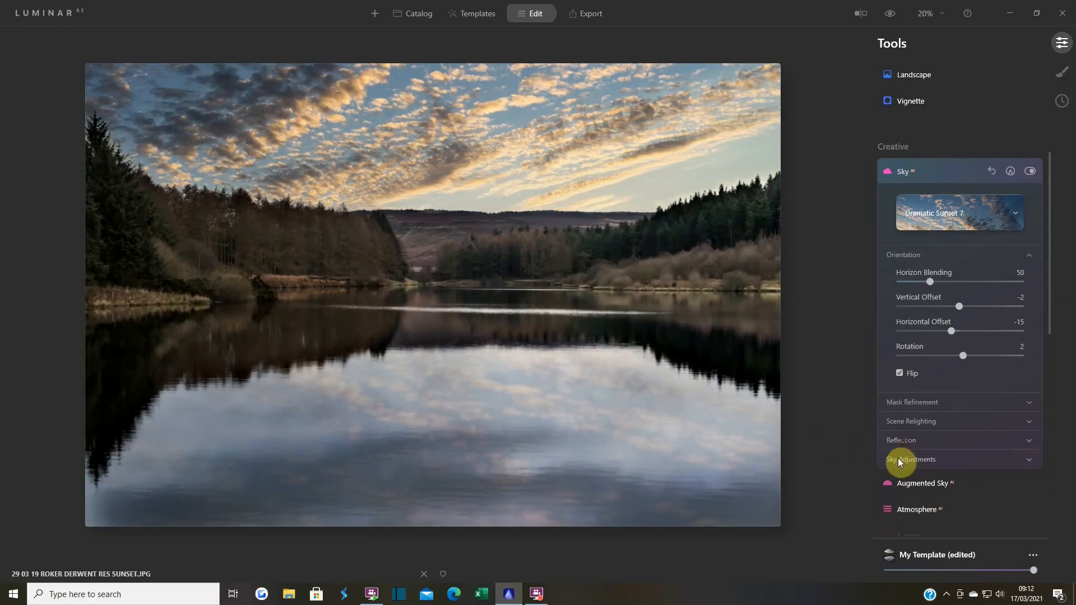
# Adjust the replacement sky to a warmth of 26 and a brightness of 5.
pyautogui.click(903, 460)
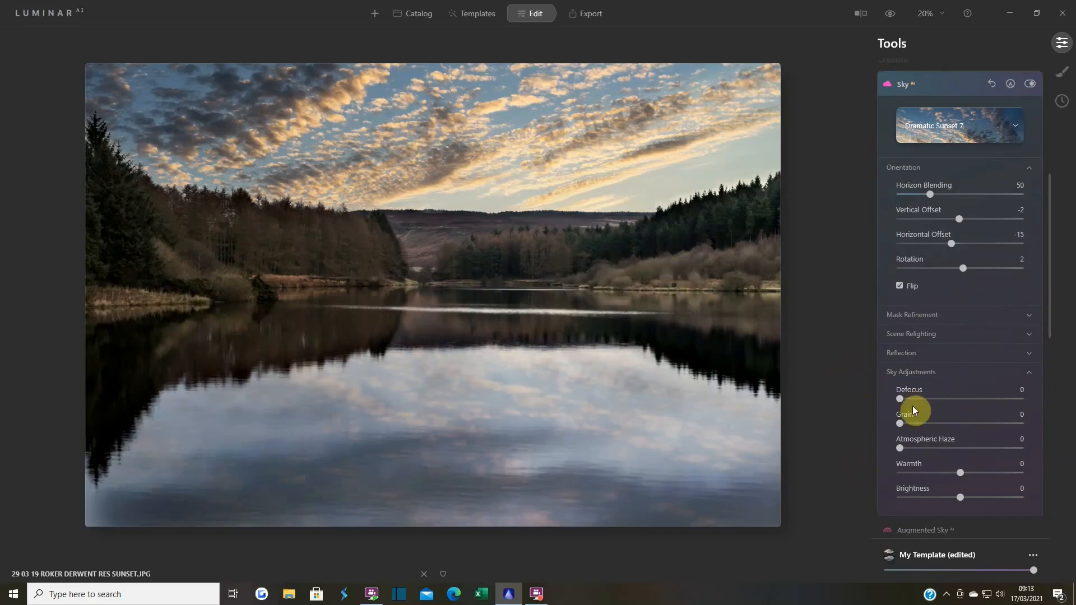
pyautogui.moveTo(899, 400); pyautogui.dragTo(906, 401)
pyautogui.moveTo(968, 476); pyautogui.dragTo(975, 477)
pyautogui.moveTo(961, 497); pyautogui.dragTo(969, 499)
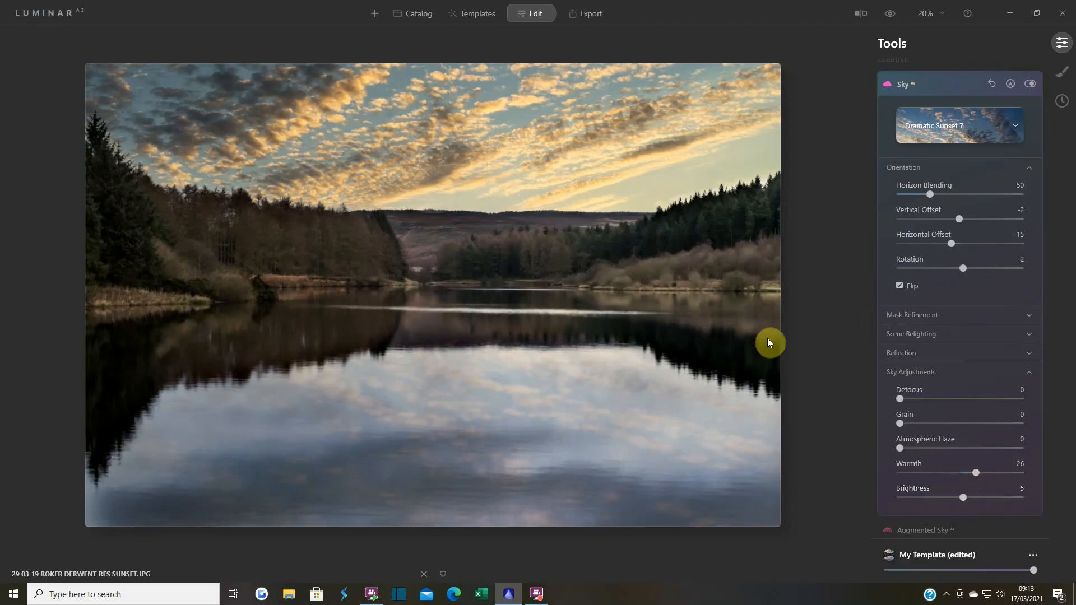
pyautogui.scroll(3, 836, 502)
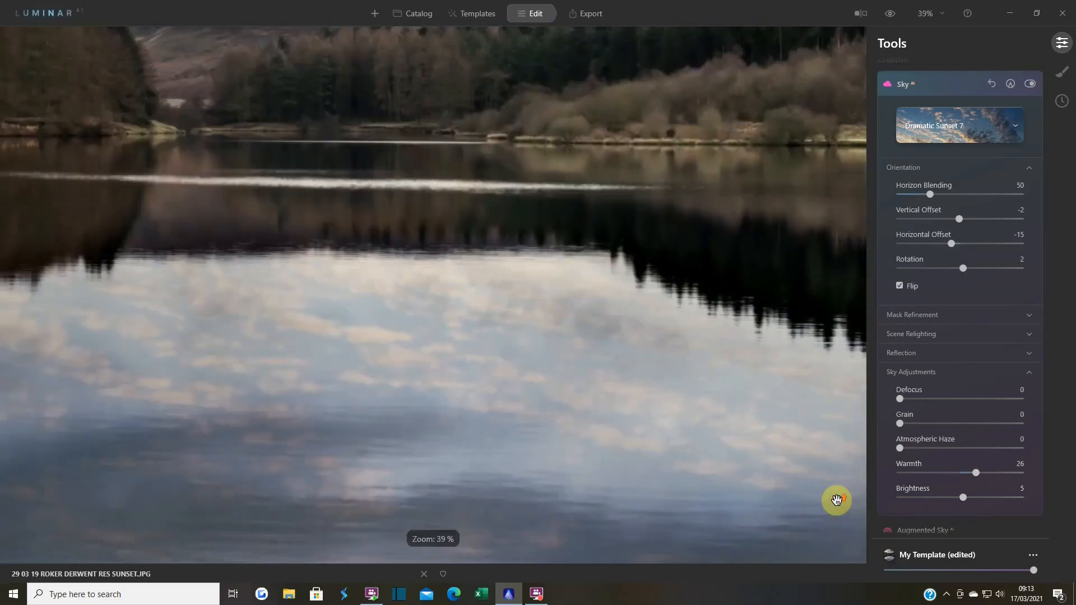
pyautogui.moveTo(526, 211); pyautogui.dragTo(778, 412)
pyautogui.moveTo(605, 341); pyautogui.dragTo(538, 321)
pyautogui.scroll(-3, 715, 403)
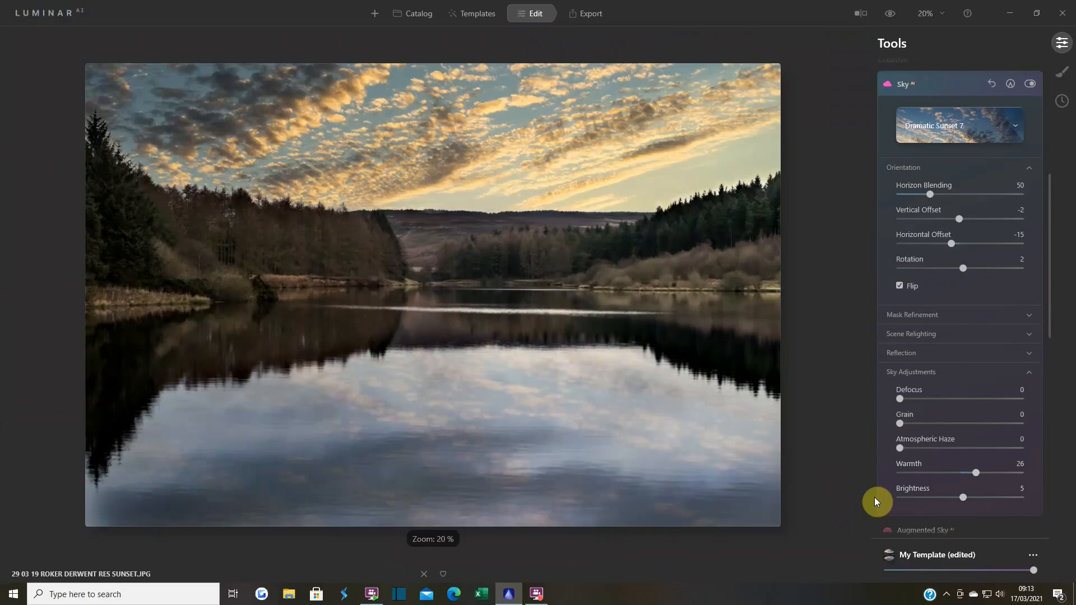
# Adjust the photo's light with an exposure of 0.74, smart contrast of 12 and highlights of 15.
pyautogui.scroll(3, 874, 497)
pyautogui.scroll(2, 868, 480)
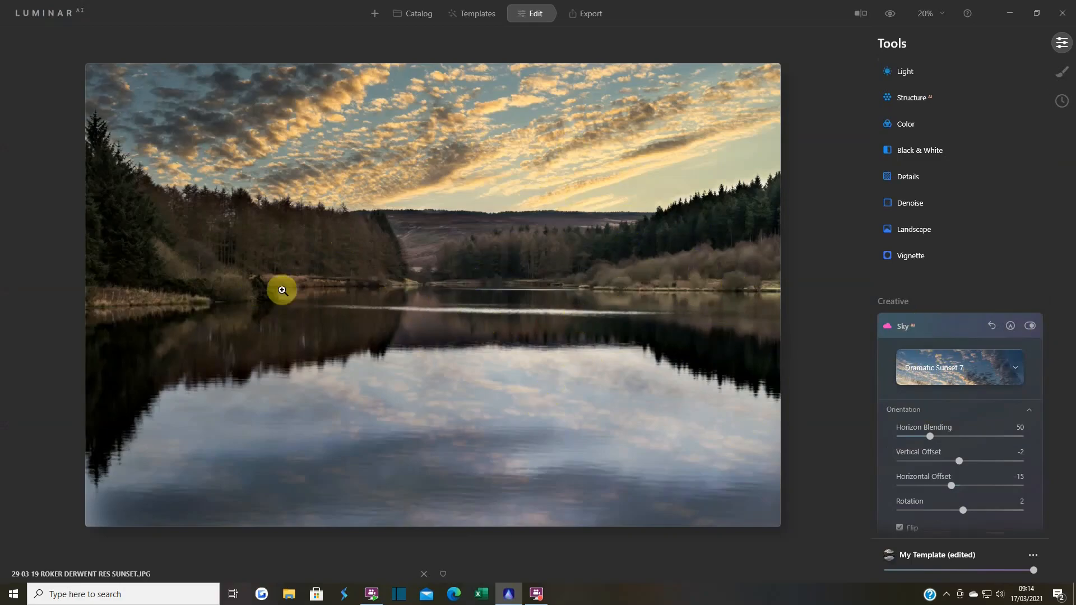
pyautogui.click(928, 326)
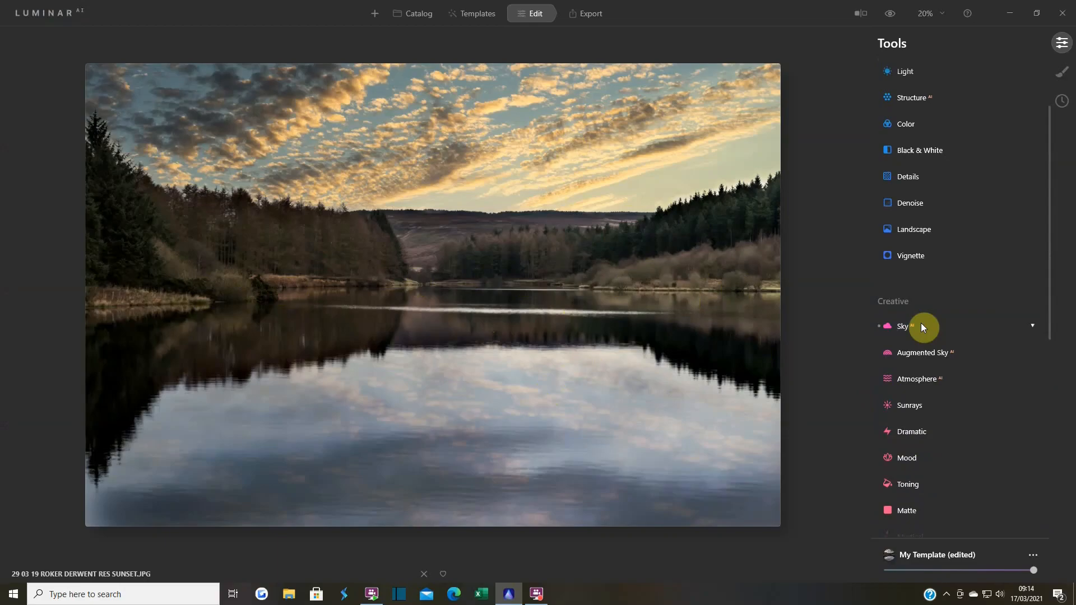
pyautogui.scroll(2, 944, 316)
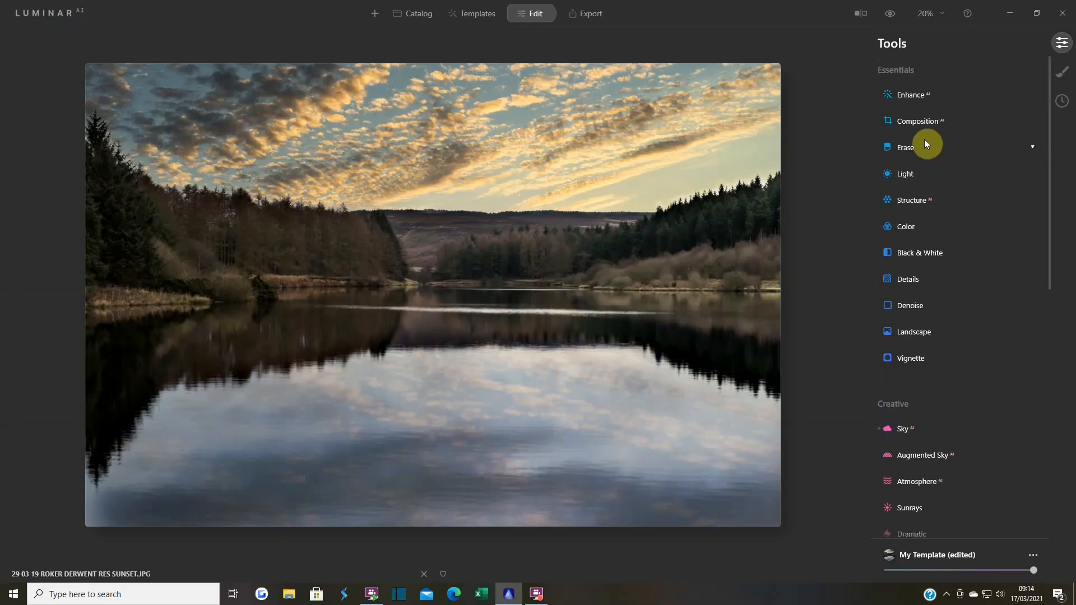
pyautogui.click(903, 175)
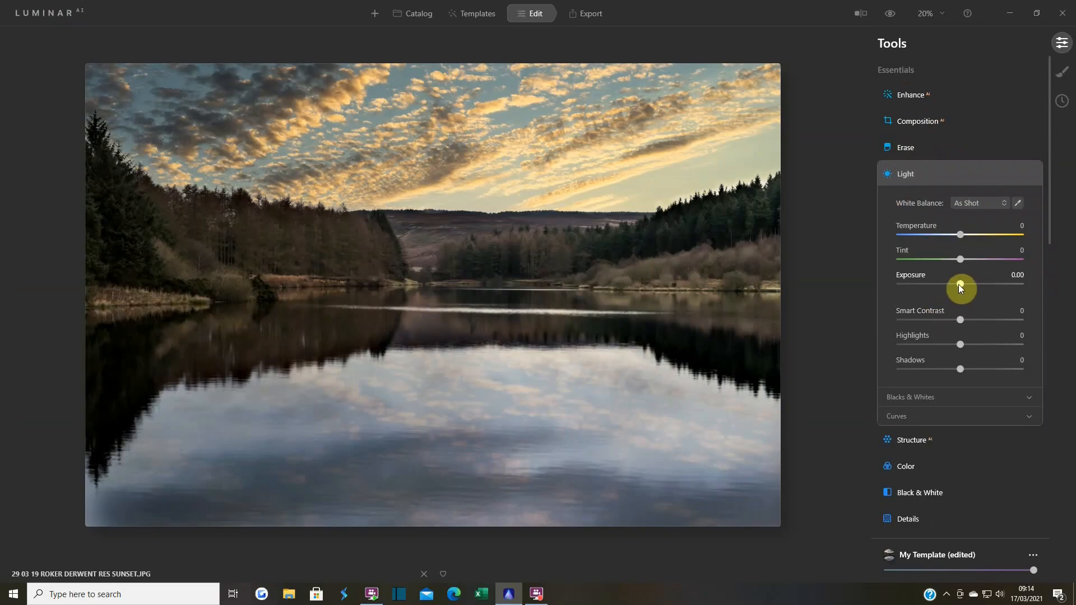
pyautogui.moveTo(959, 285); pyautogui.dragTo(968, 285)
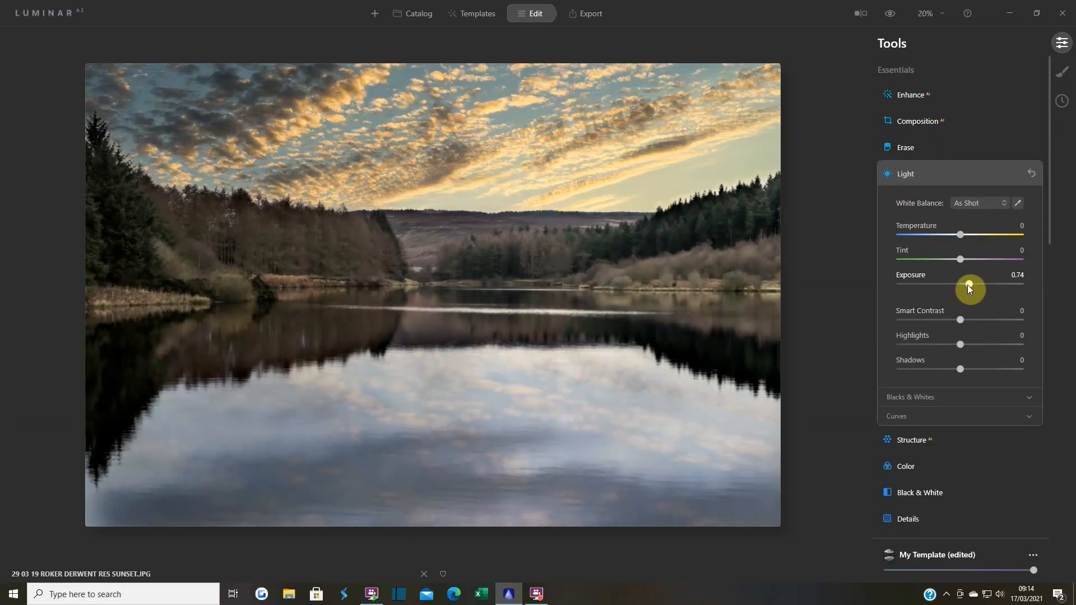
pyautogui.moveTo(956, 324); pyautogui.dragTo(966, 320)
pyautogui.moveTo(960, 345); pyautogui.dragTo(969, 345)
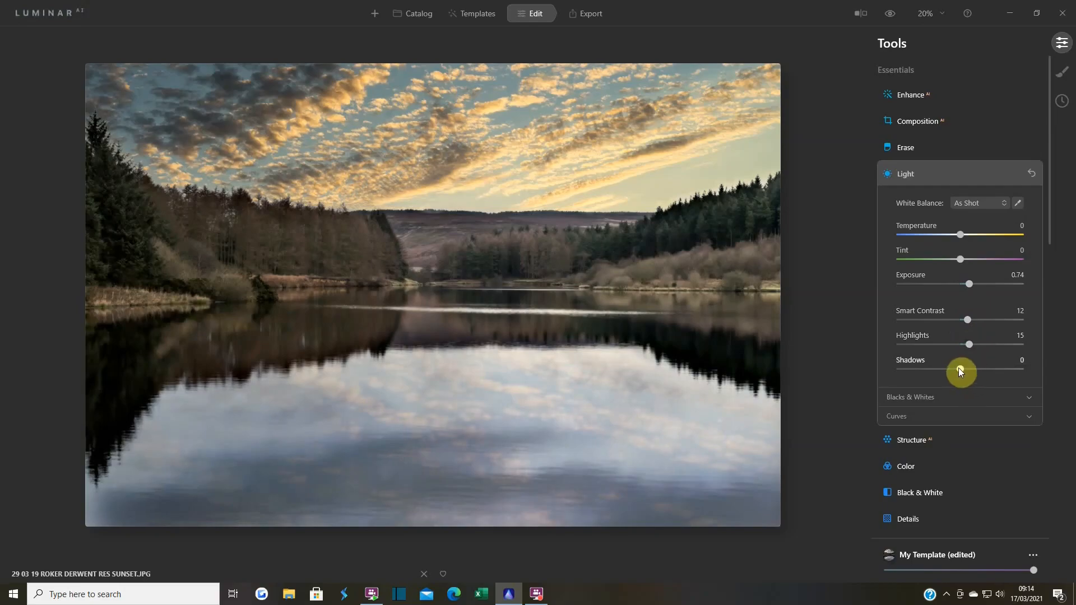
# Lift the shadows of the reservoir photo to 35 and finish the light adjustments.
pyautogui.moveTo(961, 367); pyautogui.dragTo(973, 369)
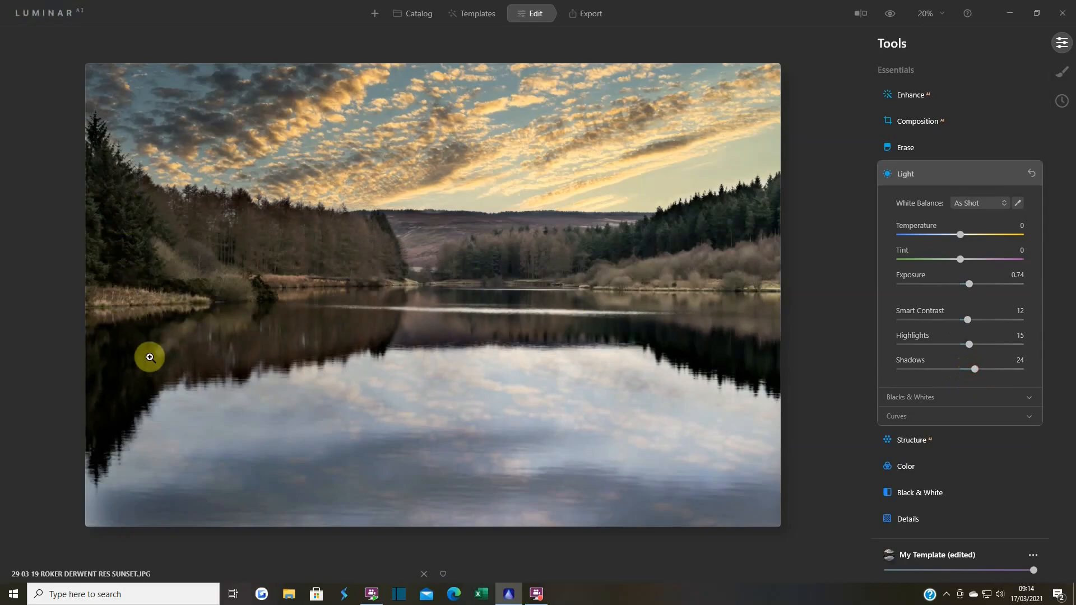
pyautogui.moveTo(976, 369); pyautogui.dragTo(982, 368)
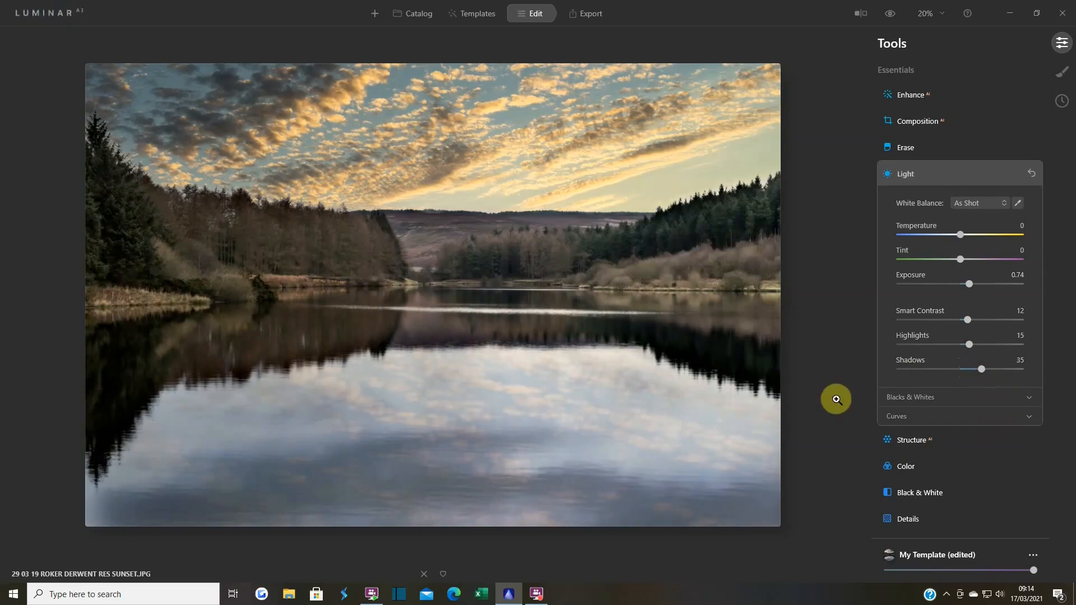
pyautogui.click(919, 169)
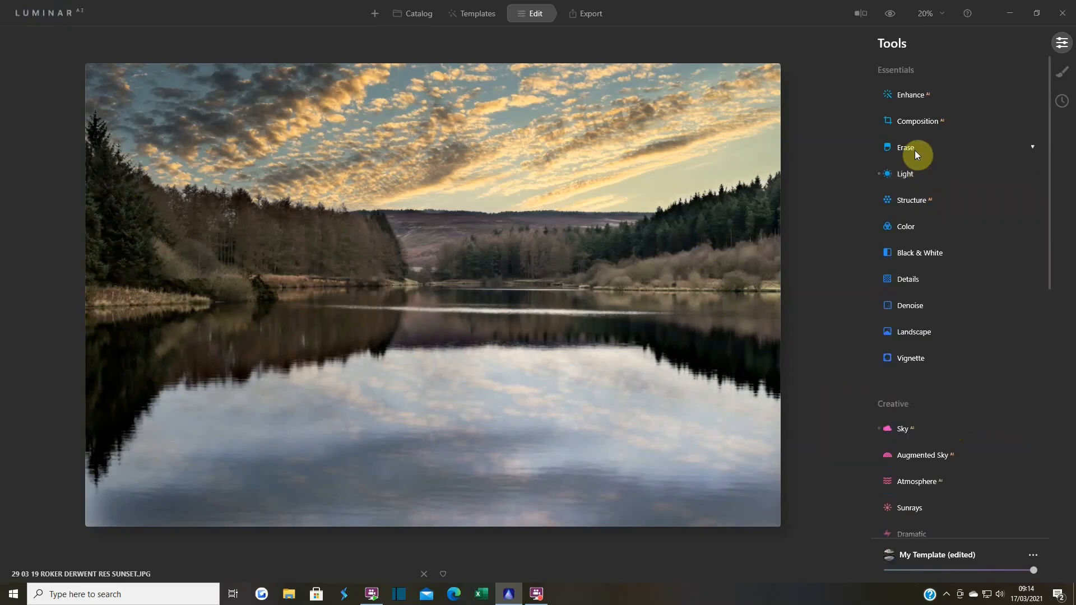
# Increase the structure amount moderately to bring out more detail in the reservoir photo.
pyautogui.click(912, 201)
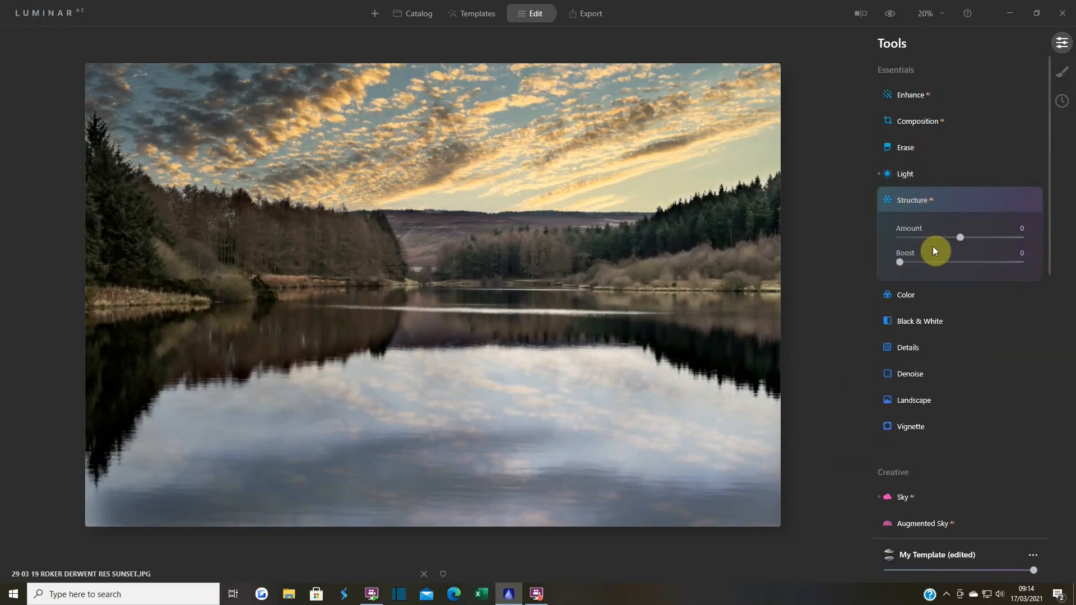
pyautogui.moveTo(958, 238); pyautogui.dragTo(971, 239)
pyautogui.click(913, 200)
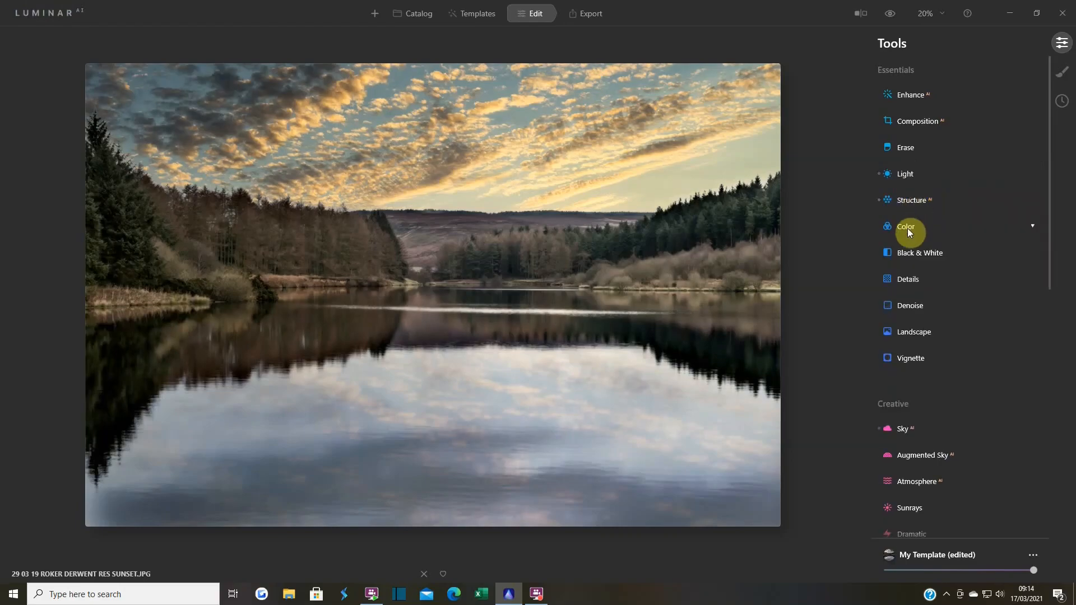
# Enhance the landscape with a dehaze of 12, a golden hour of 31 and a foliage enhancer of 51.
pyautogui.click(910, 324)
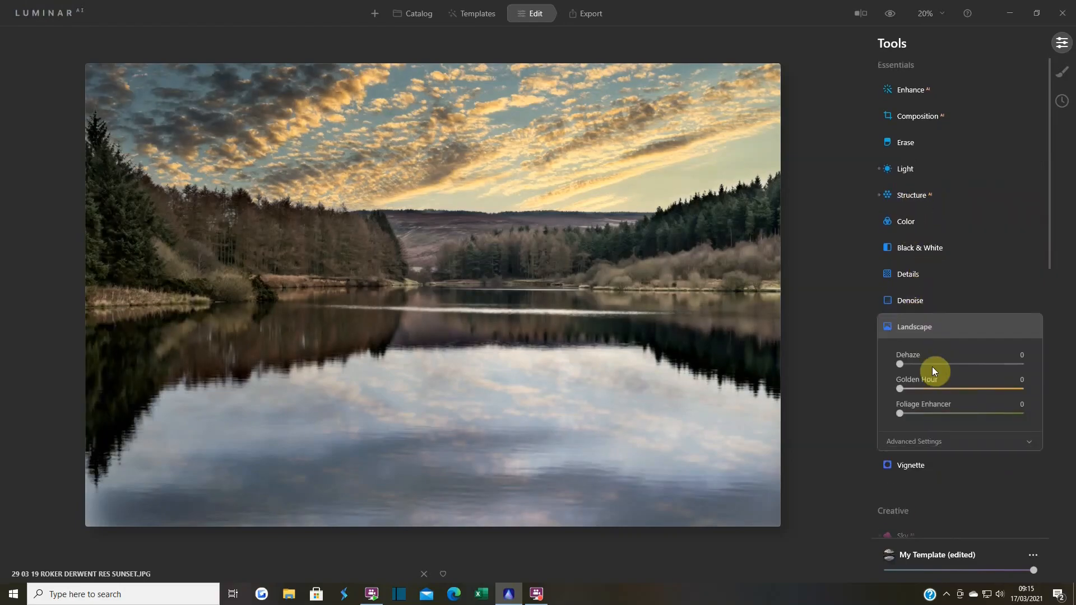
pyautogui.moveTo(898, 365); pyautogui.dragTo(914, 392)
pyautogui.moveTo(924, 395); pyautogui.dragTo(938, 394)
pyautogui.moveTo(910, 417); pyautogui.dragTo(939, 415)
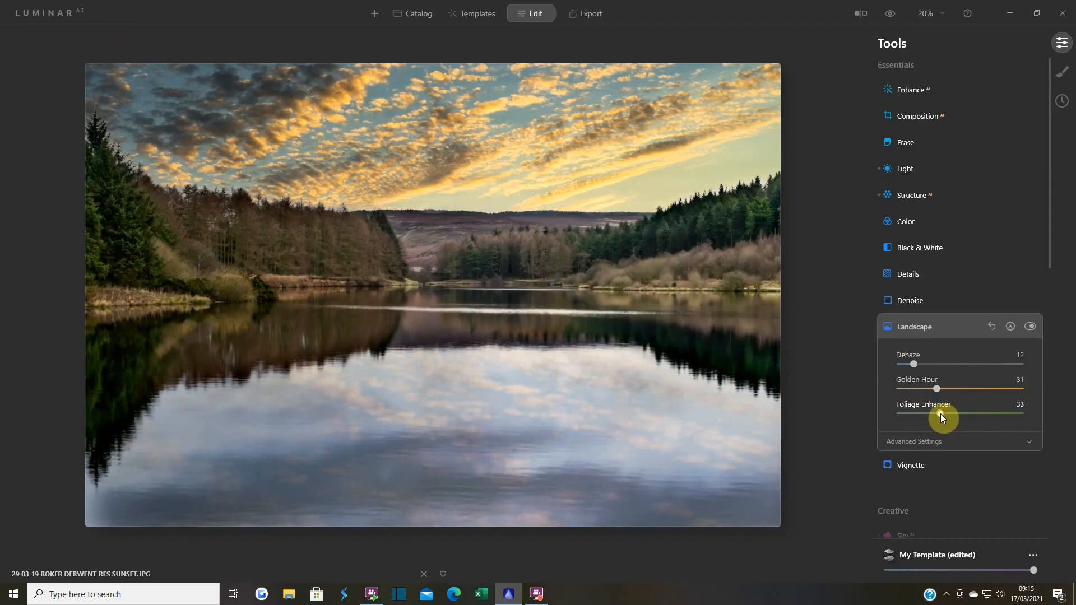
pyautogui.moveTo(957, 418); pyautogui.dragTo(963, 413)
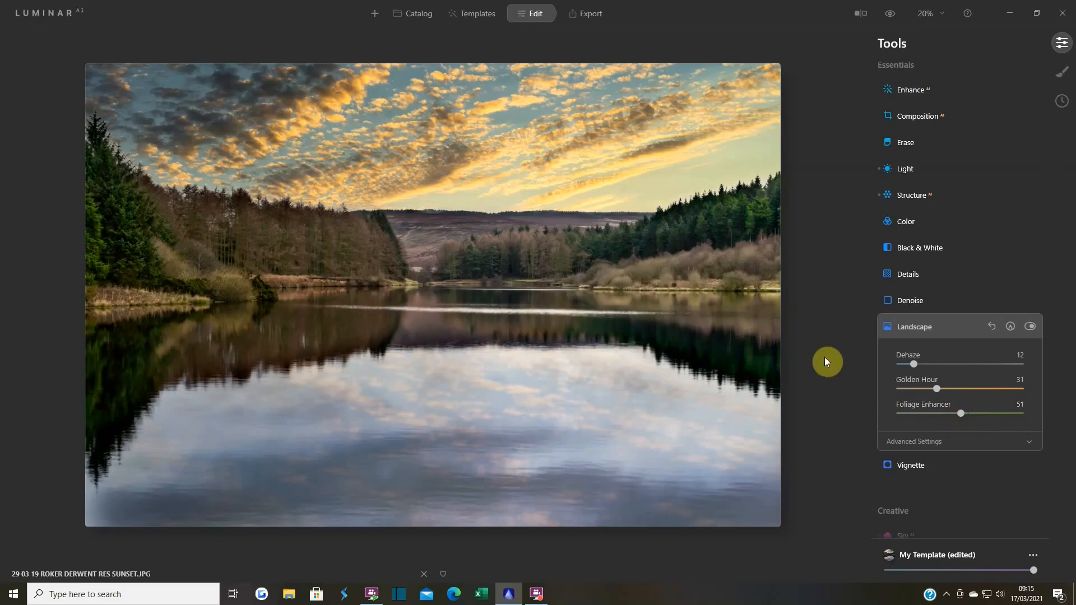
pyautogui.click(912, 441)
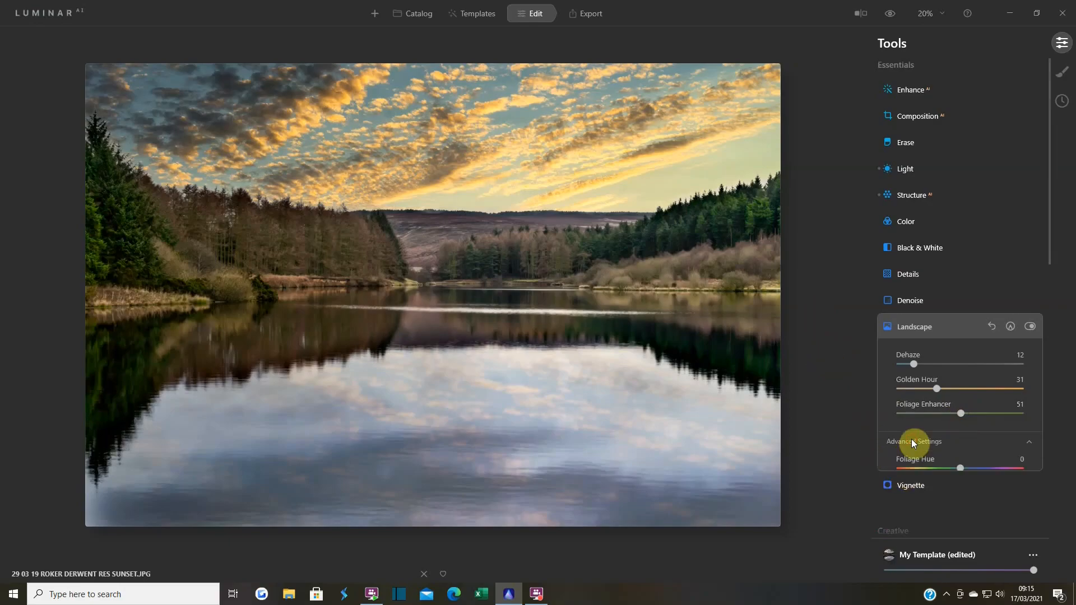
pyautogui.click(913, 442)
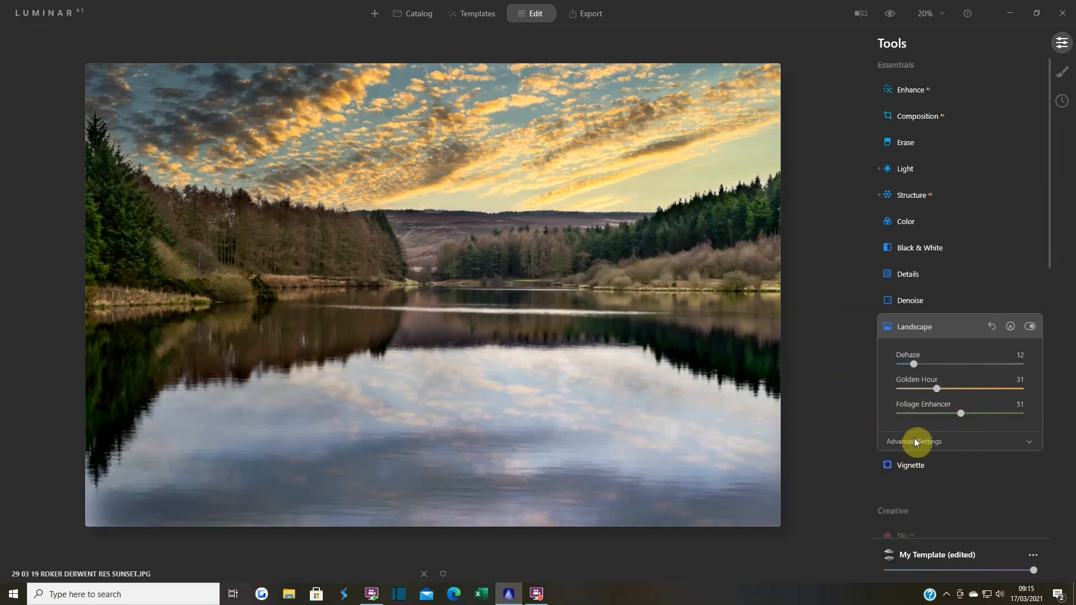
pyautogui.click(903, 330)
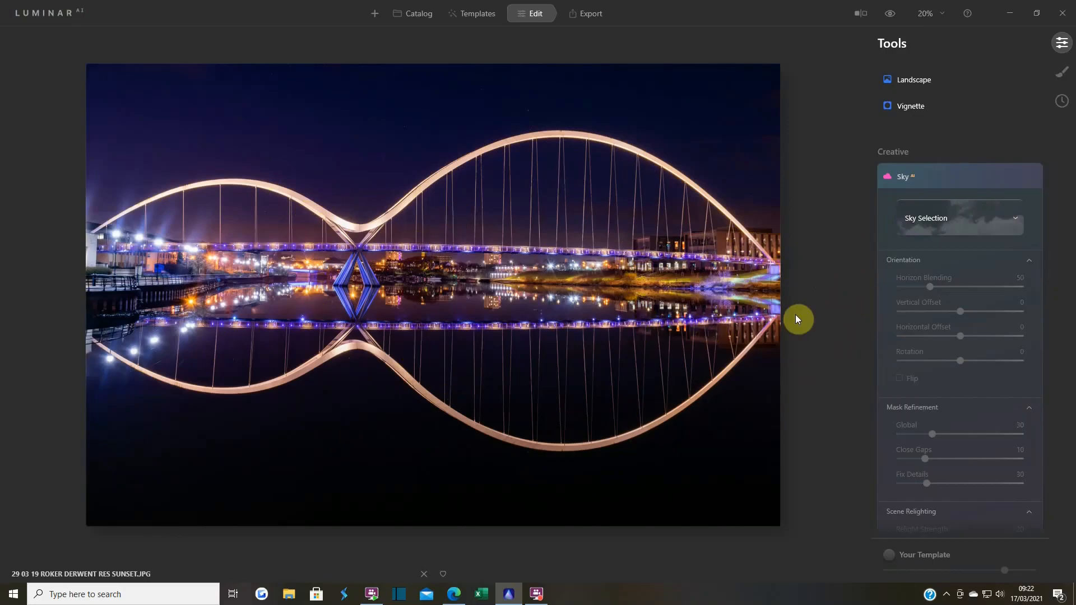
# Replace the sky behind the illuminated bridge with Starry Night 1 and inspect the blend around the arches and cables.
pyautogui.click(975, 226)
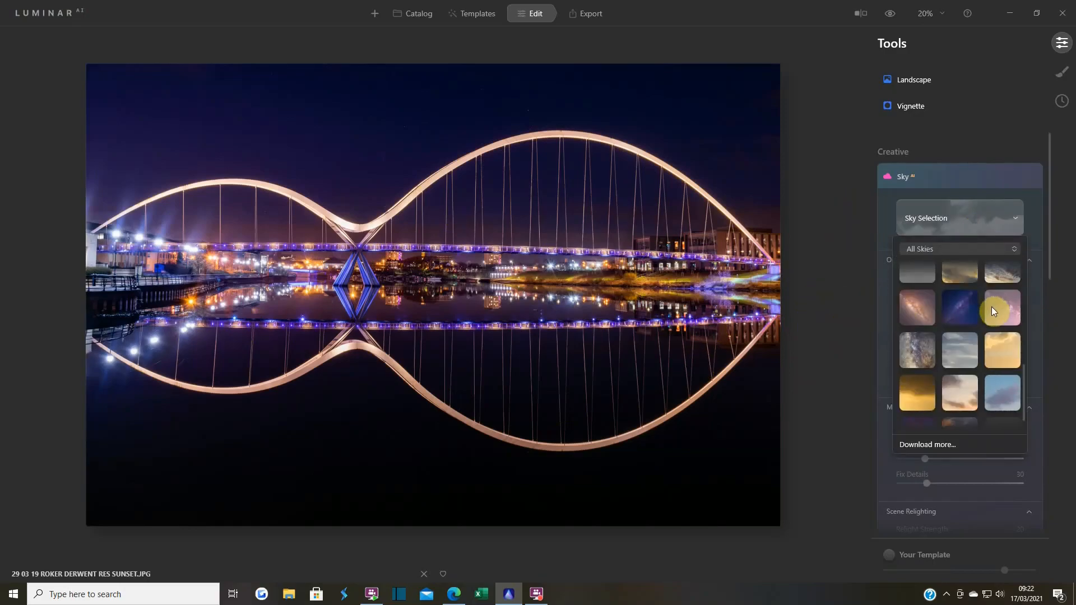
pyautogui.click(991, 311)
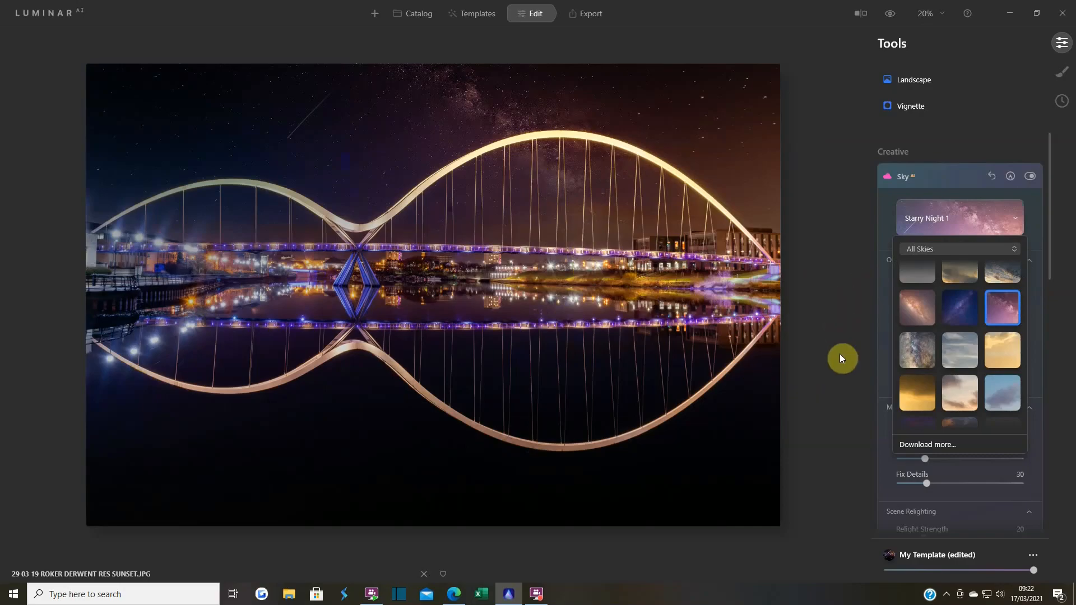
pyautogui.click(922, 220)
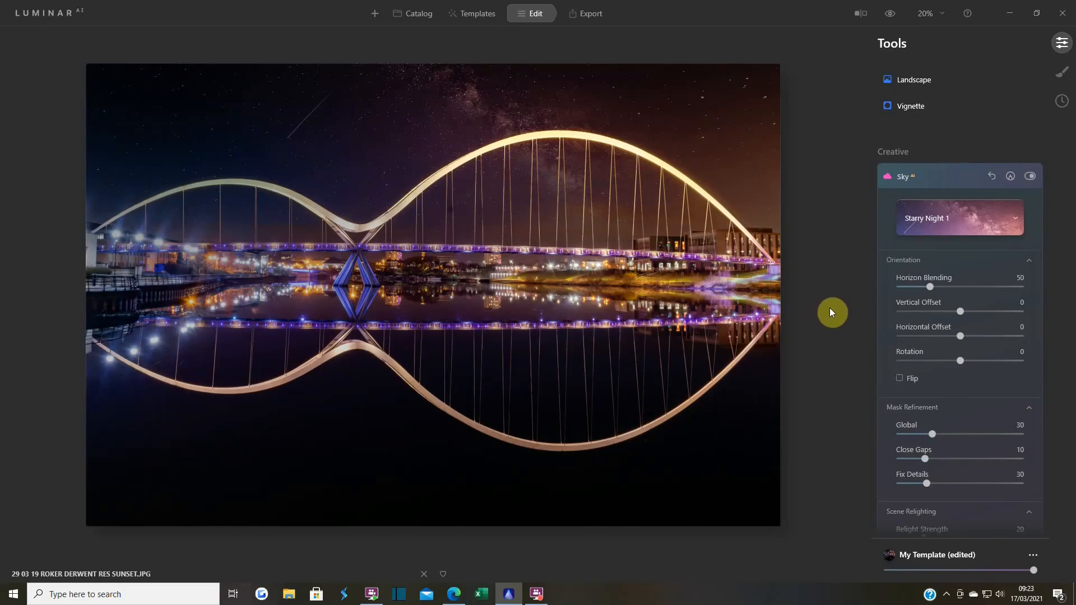
pyautogui.scroll(4, 838, 363)
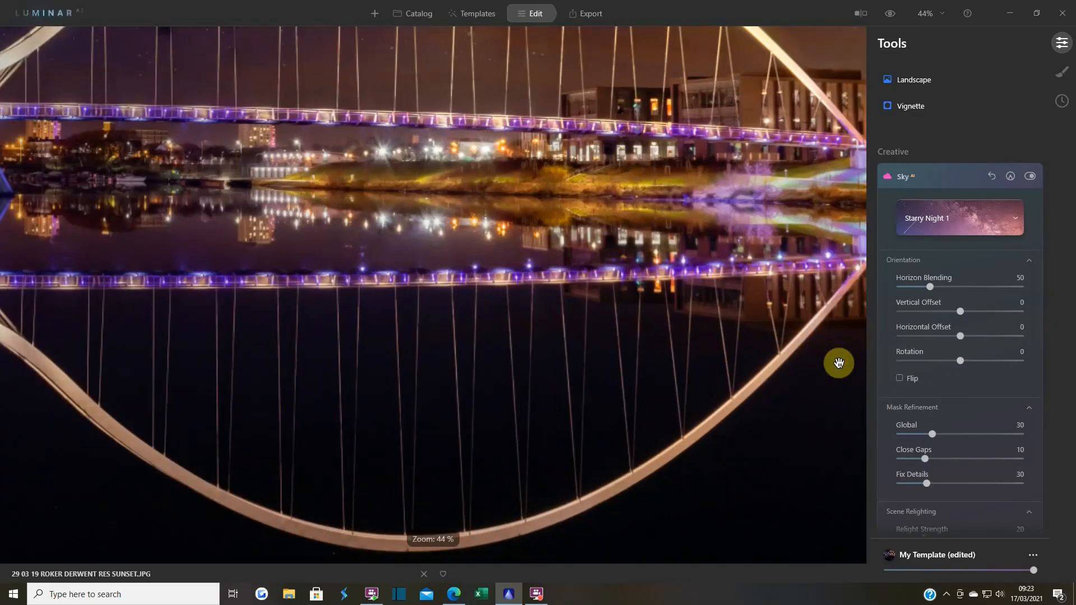
pyautogui.scroll(-4, 839, 363)
pyautogui.scroll(3, 468, 191)
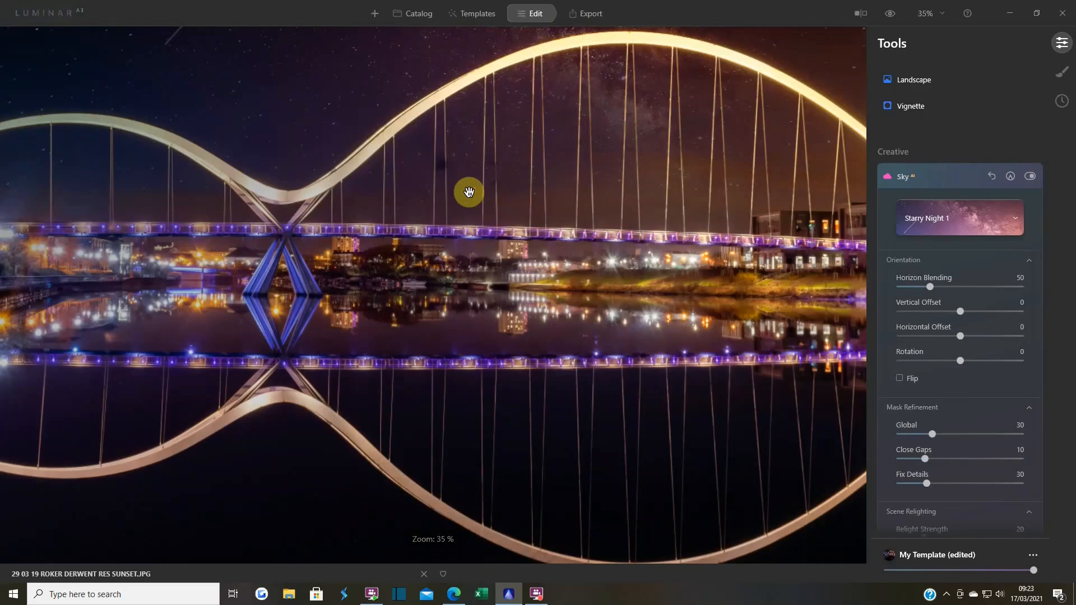
pyautogui.scroll(-2, 546, 147)
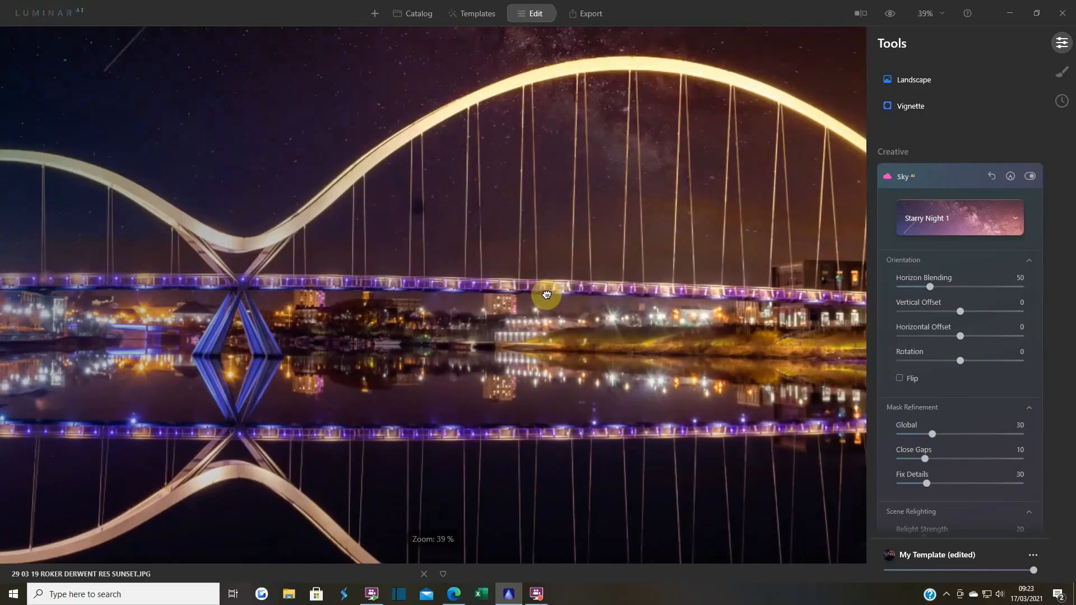
pyautogui.scroll(-1, 569, 192)
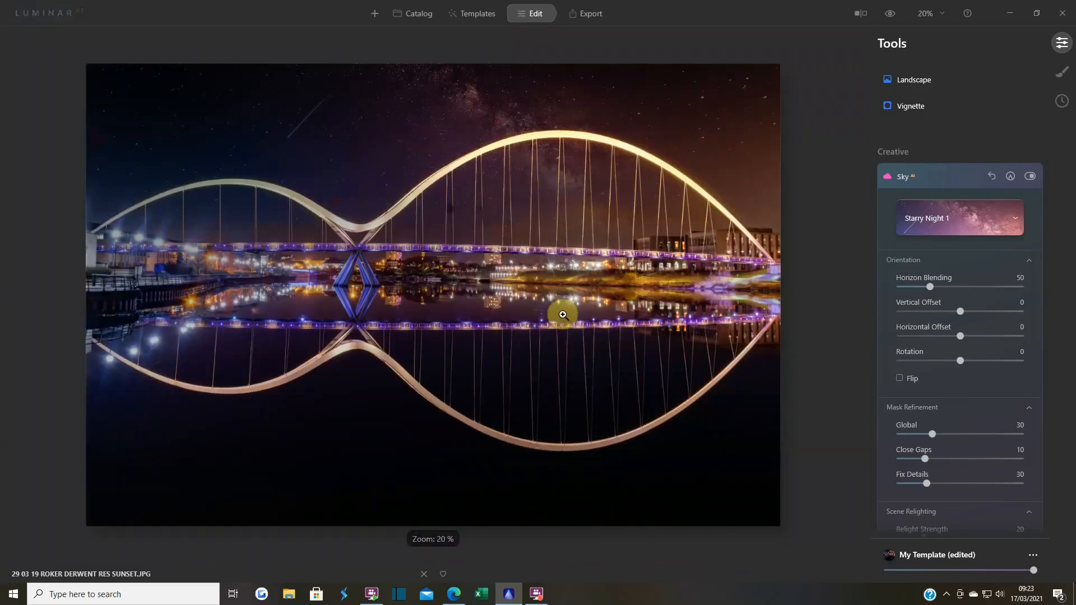